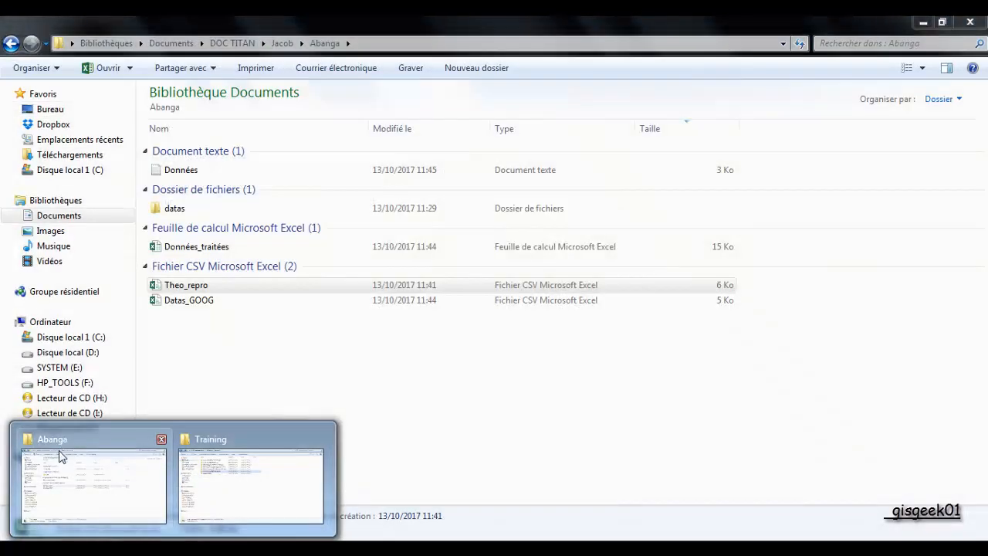
Check the Abanga data folder, switch to Covadis and set the new drawing's scale to 1000.
click(85, 482)
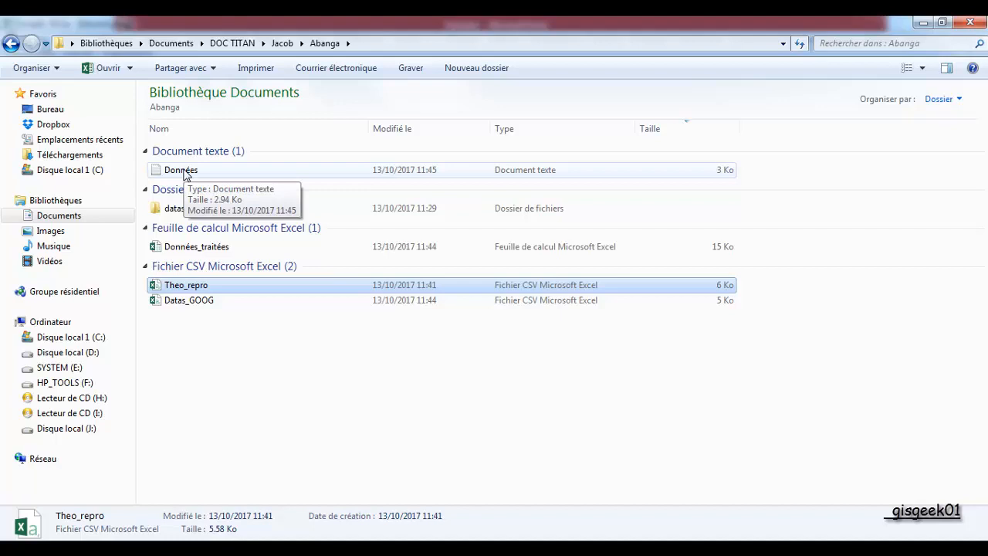
click(923, 25)
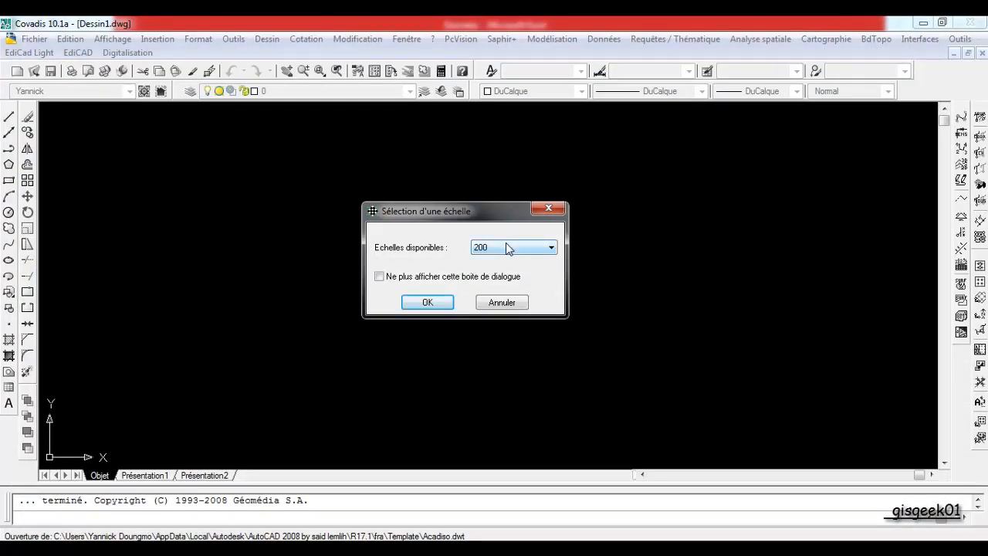
click(507, 248)
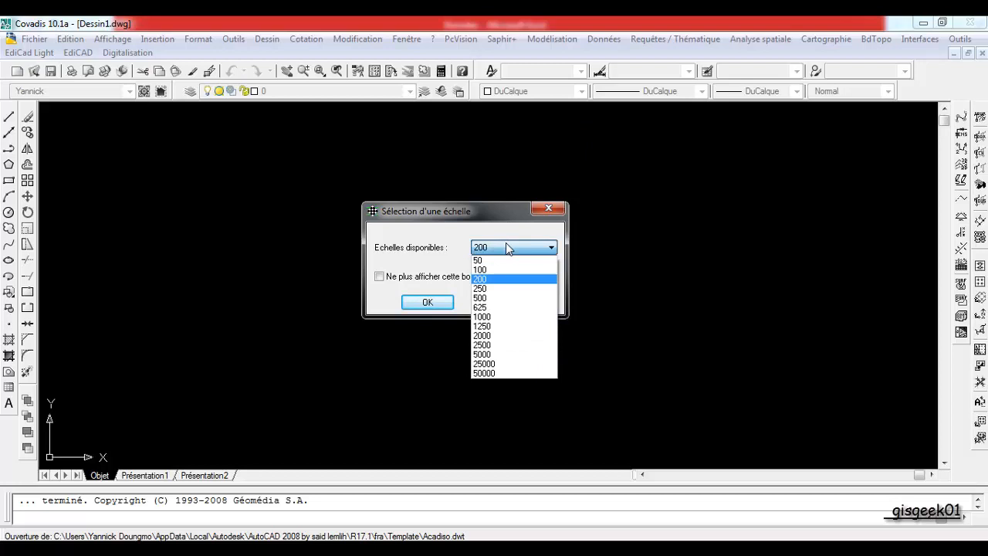
click(492, 317)
click(441, 304)
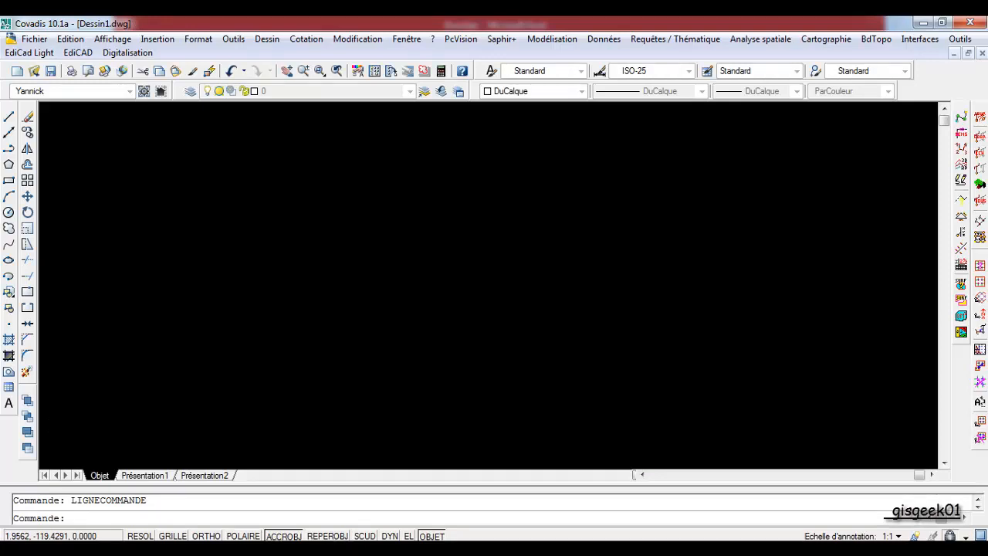
Reapply the personal custom workspace and start loading a set of topographic points (Chargement de semis).
click(81, 92)
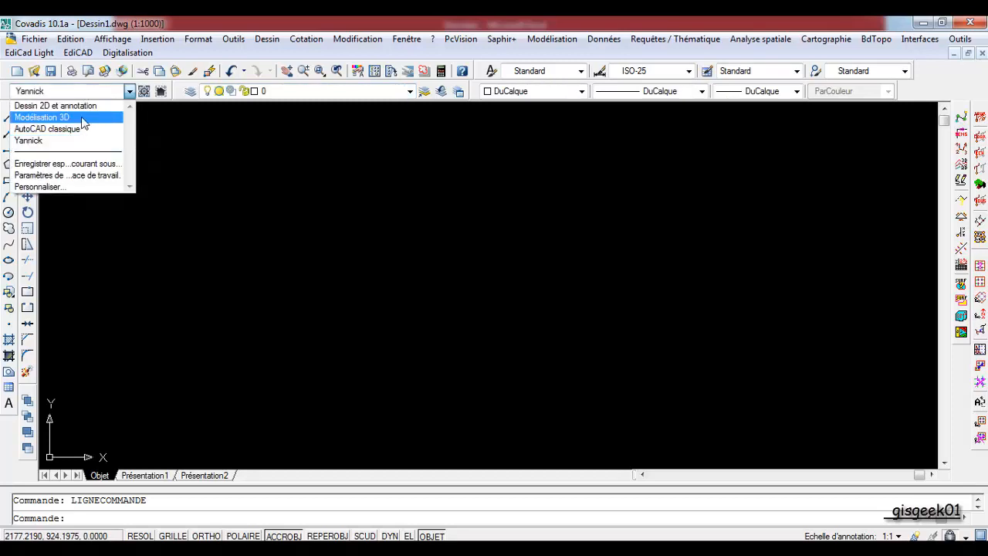
click(70, 140)
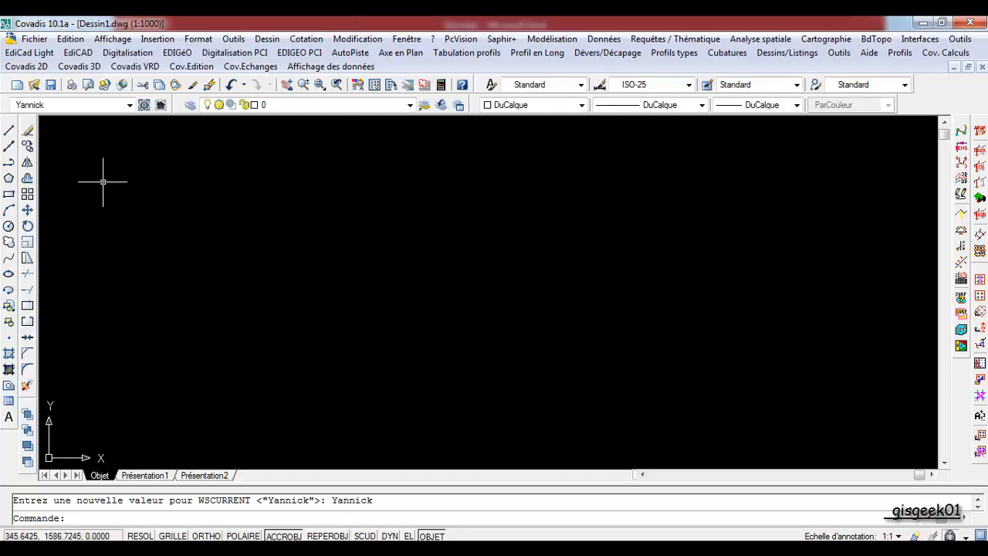
click(27, 67)
mouse_move(50, 110)
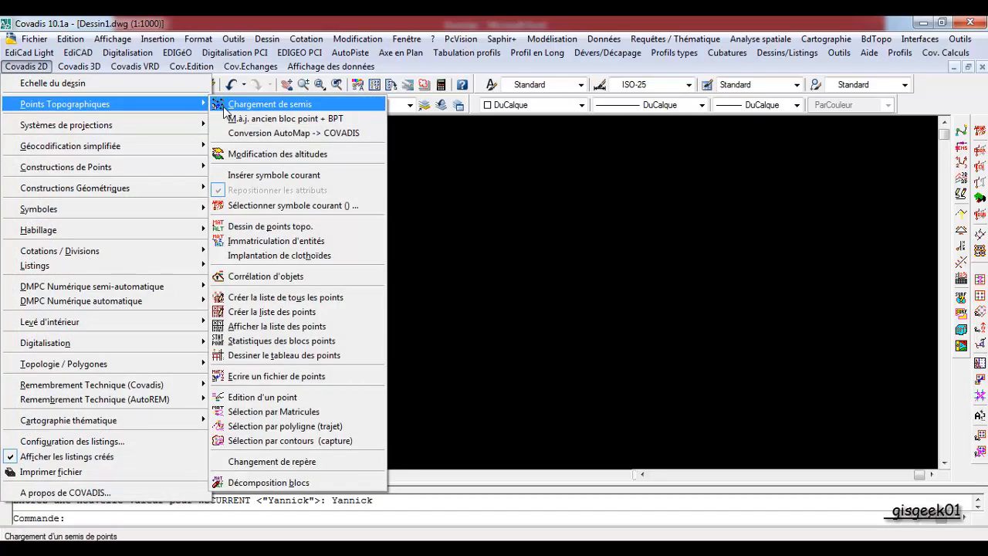
click(224, 109)
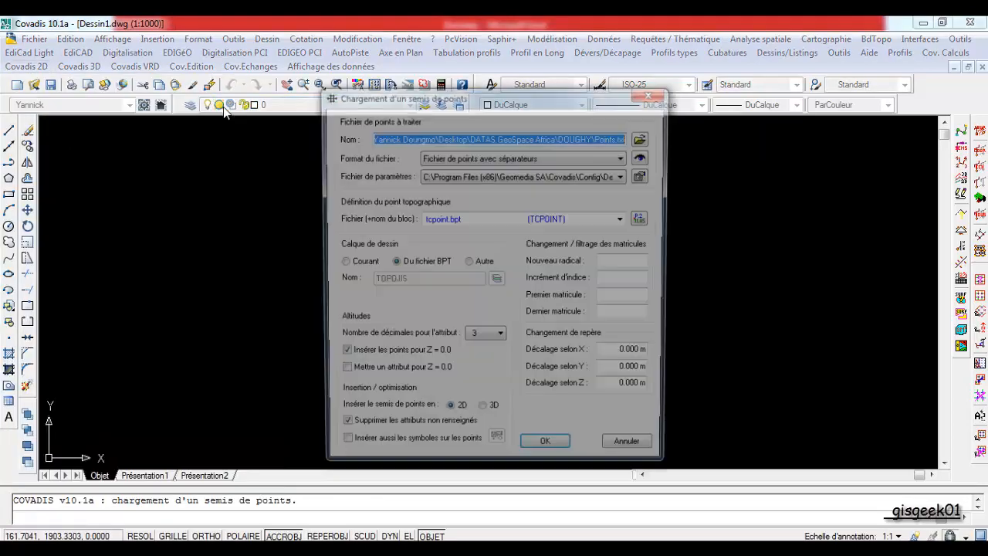
Choose the text file Données in the Abanga folder as the points file to process.
click(644, 139)
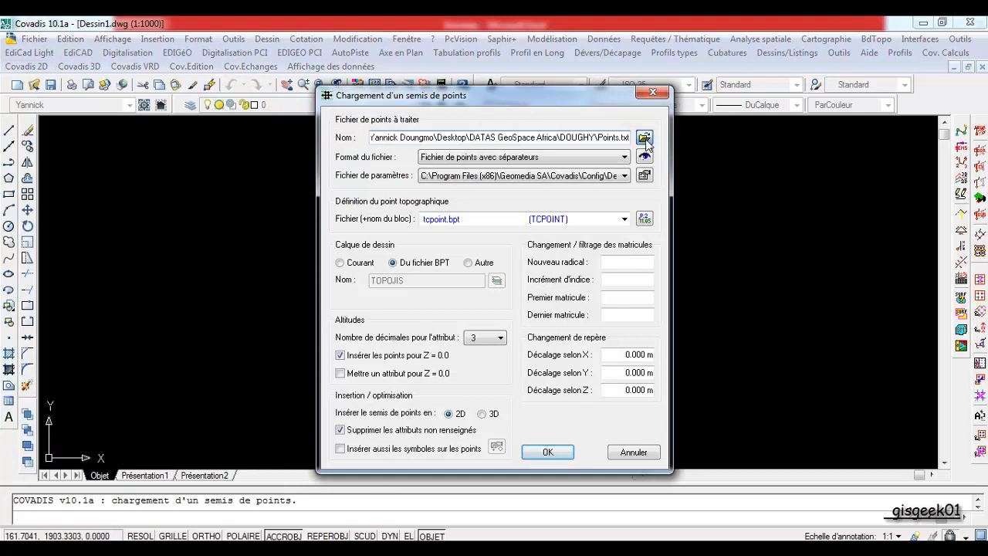
click(328, 309)
double_click(395, 214)
click(397, 340)
scroll(495, 262, down, 5)
scroll(463, 231, up, 5)
double_click(424, 218)
double_click(424, 218)
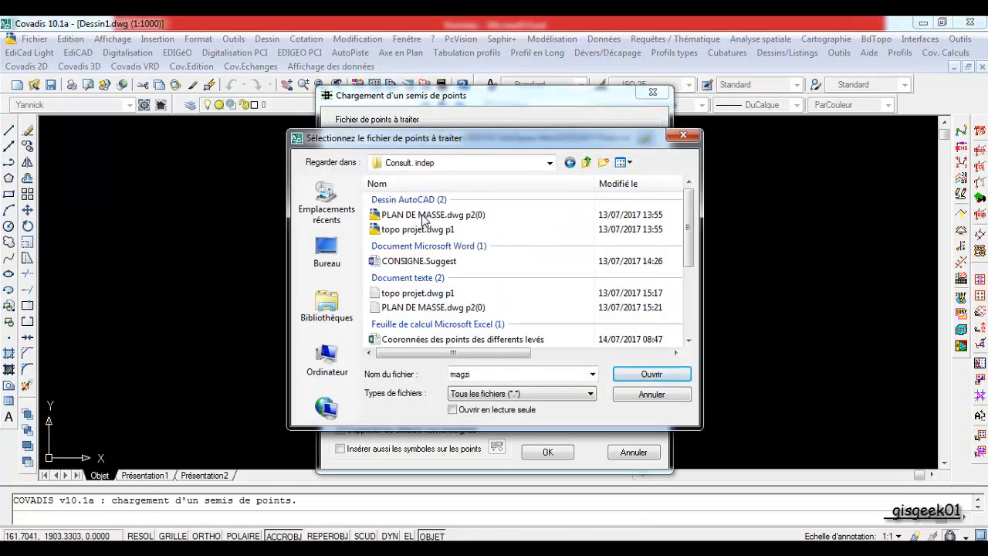
key(BackSpace)
double_click(424, 229)
double_click(424, 218)
click(423, 217)
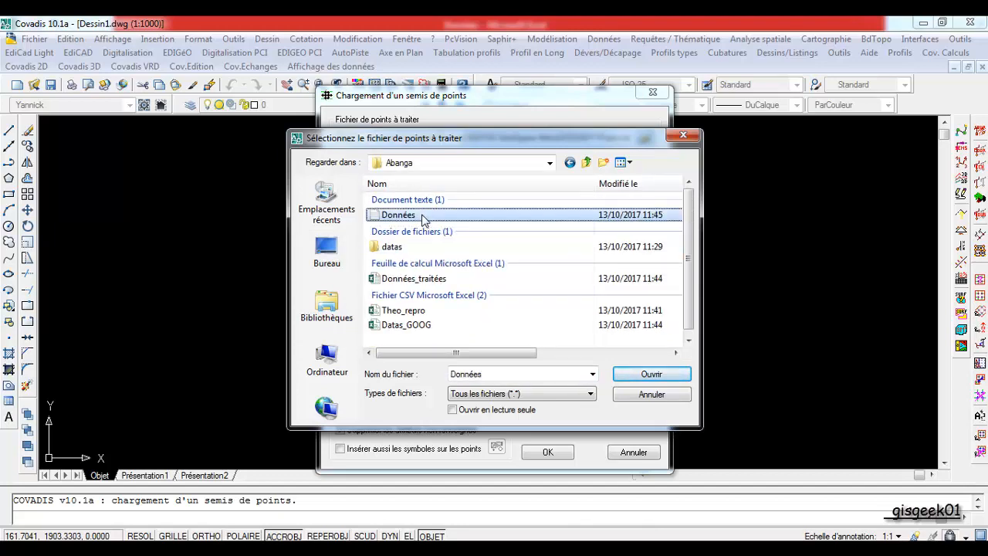
click(652, 375)
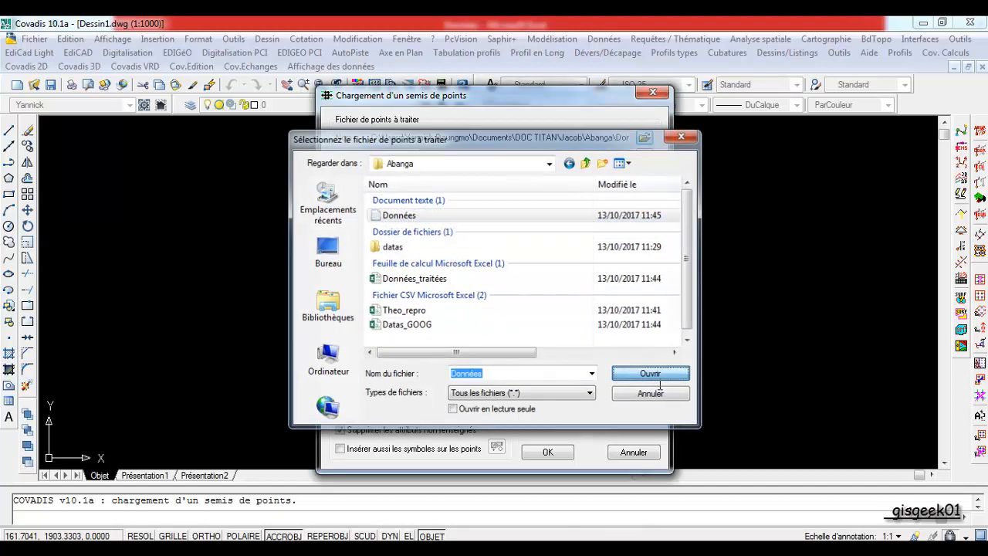
Preview the points file's columns, then set the Z coordinate's position to 4 in the separator format and save the settings.
click(644, 157)
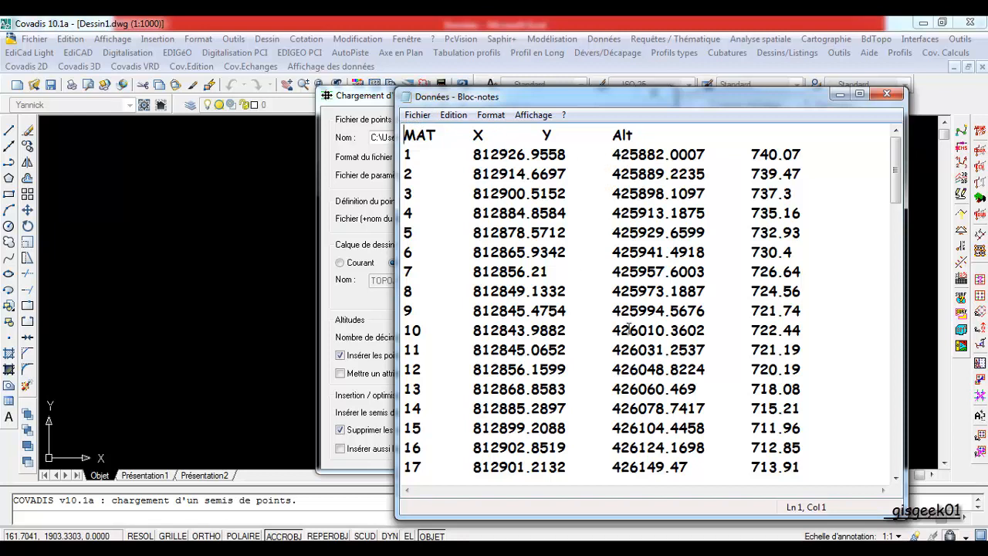
click(887, 93)
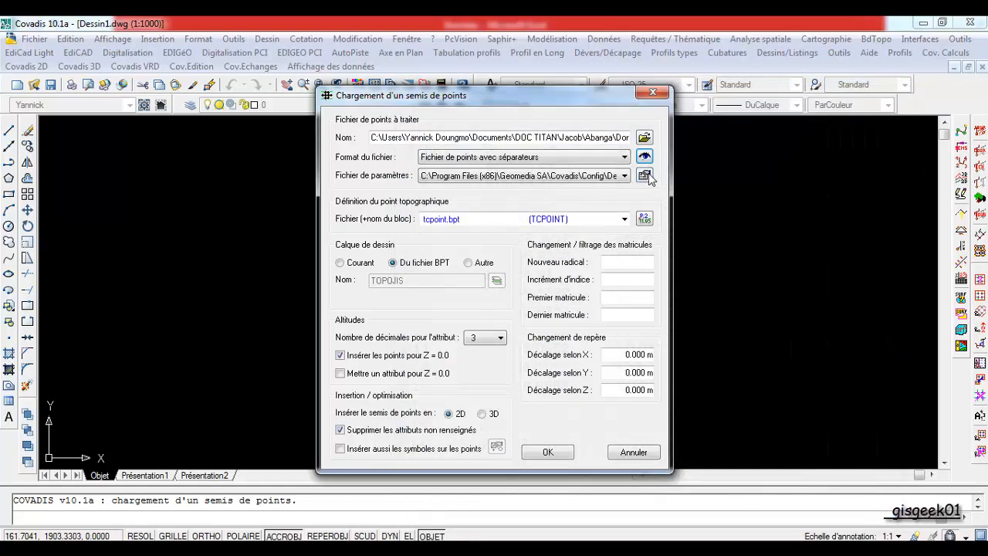
click(645, 176)
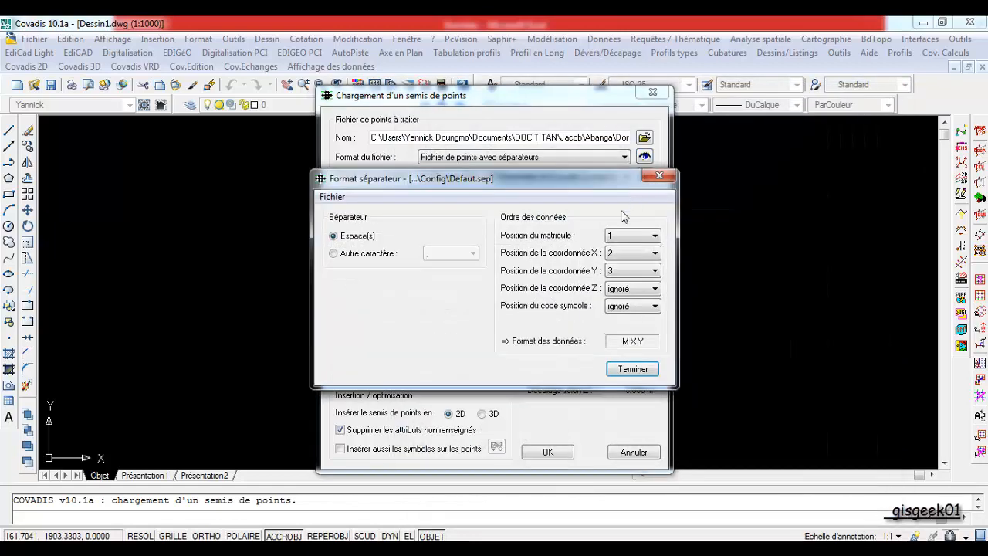
drag(576, 176, 447, 233)
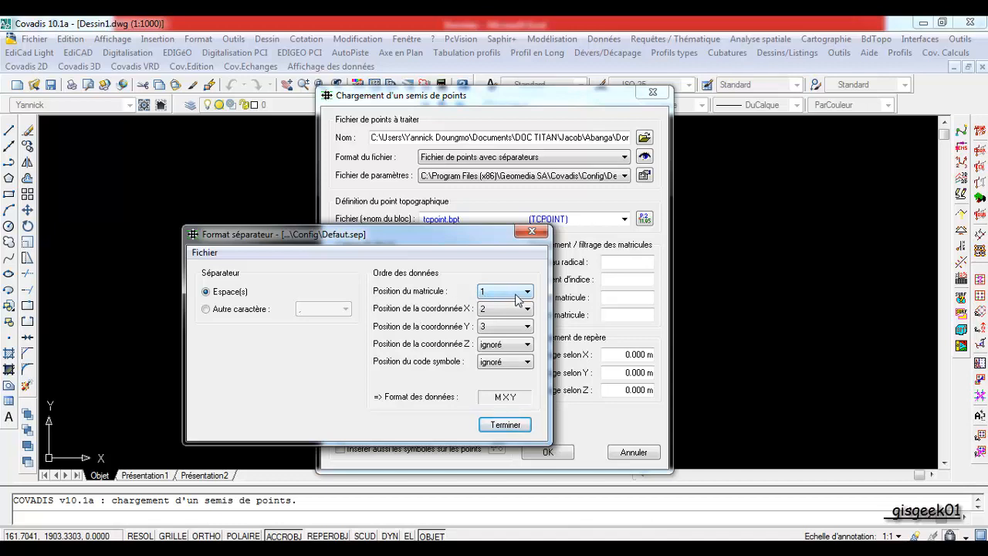
click(483, 349)
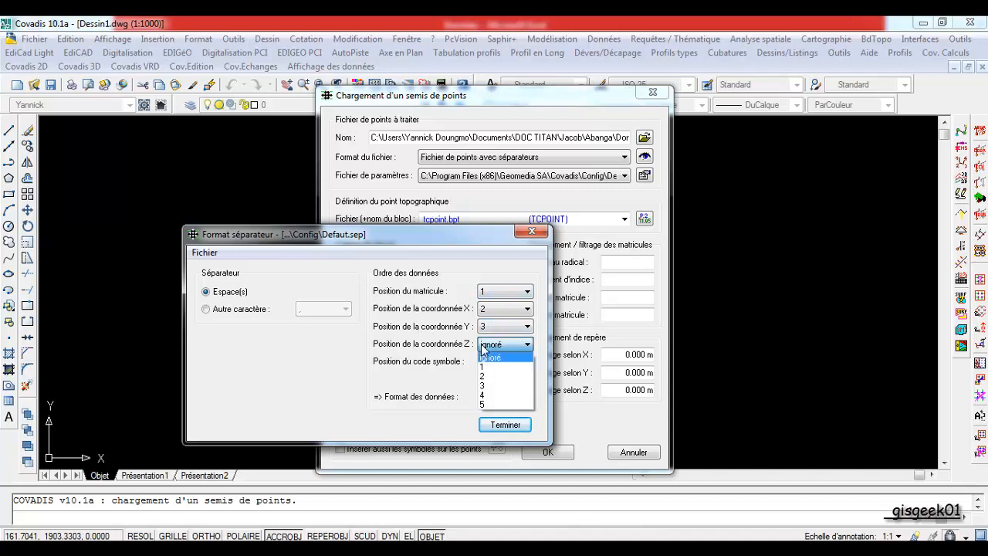
click(502, 395)
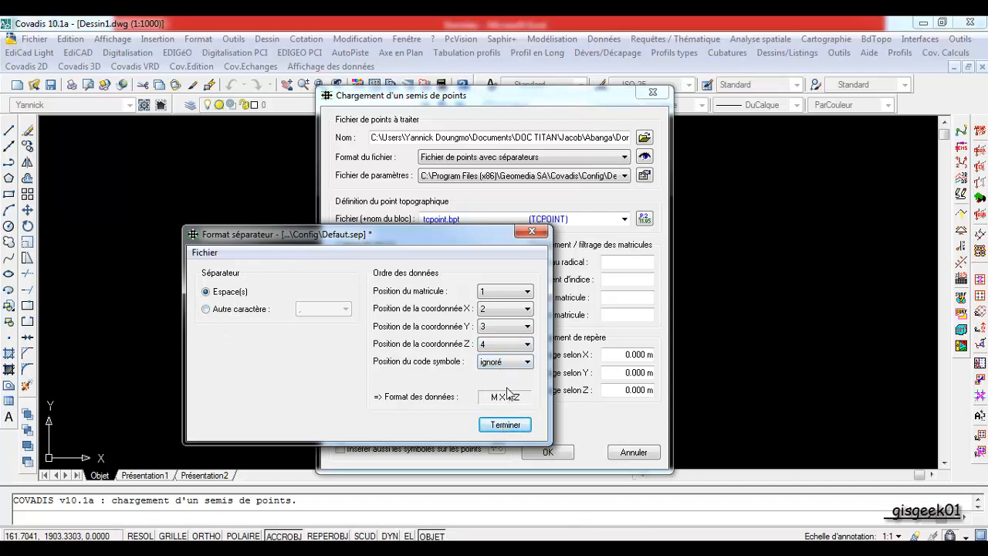
click(503, 426)
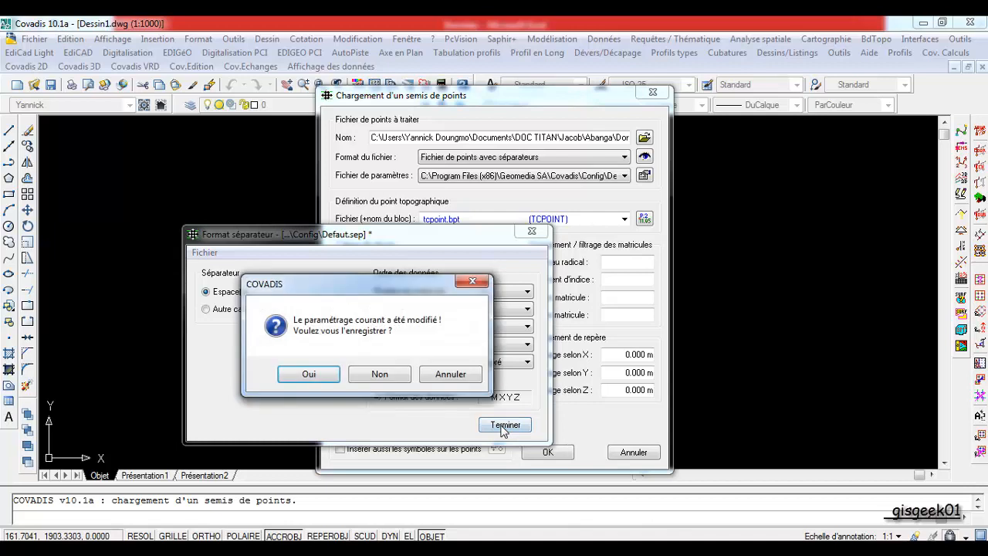
click(309, 374)
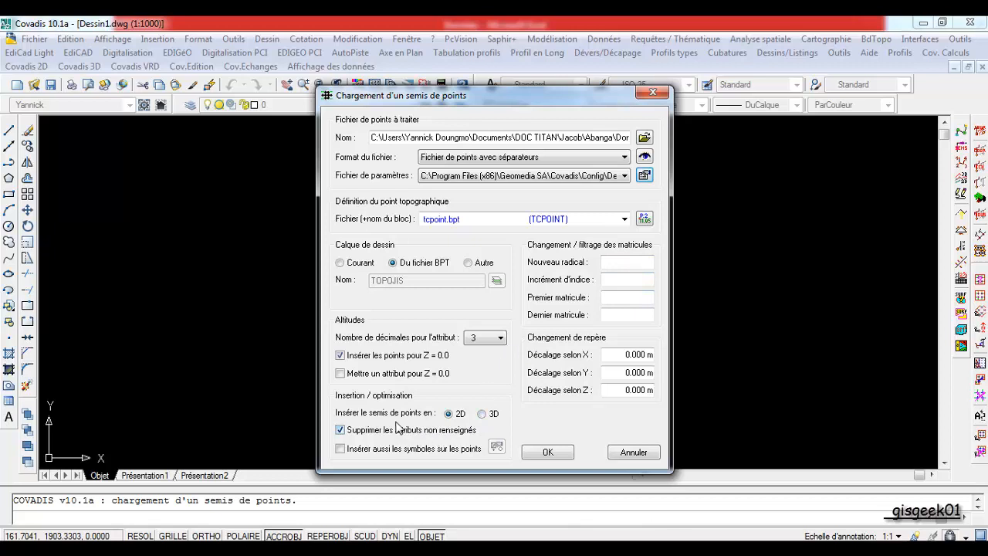
Load the points in 3D, declining to insert the zero-coordinate header point MAT.
click(483, 415)
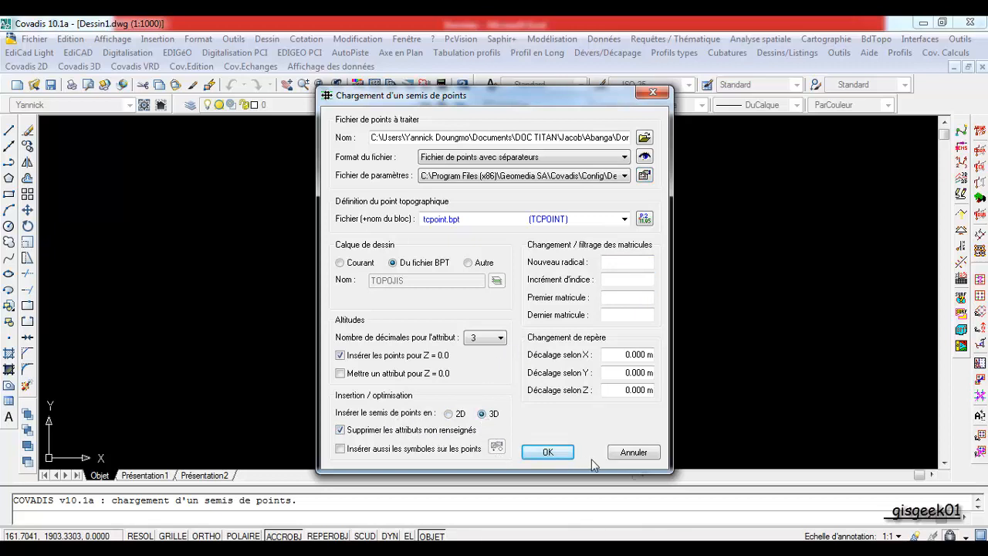
click(545, 453)
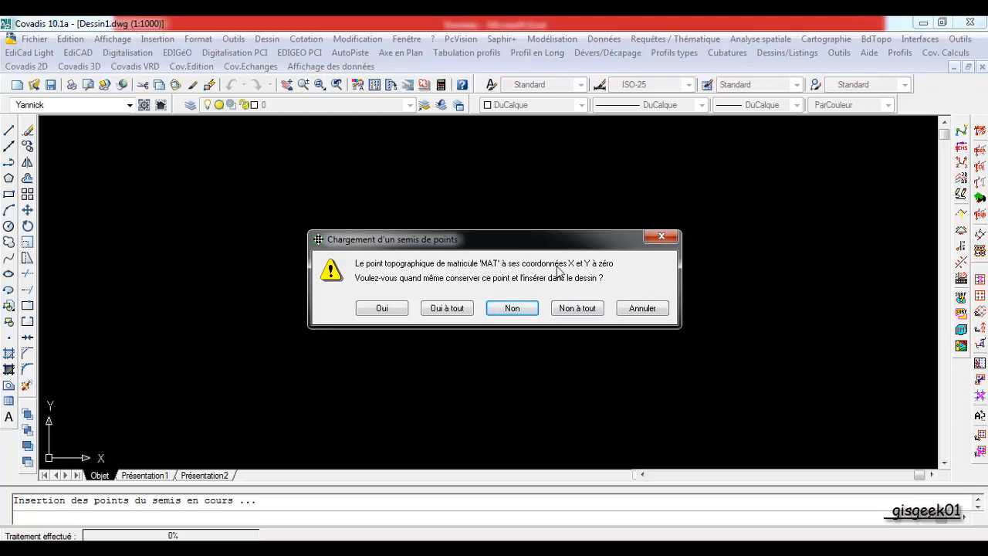
click(503, 308)
click(502, 308)
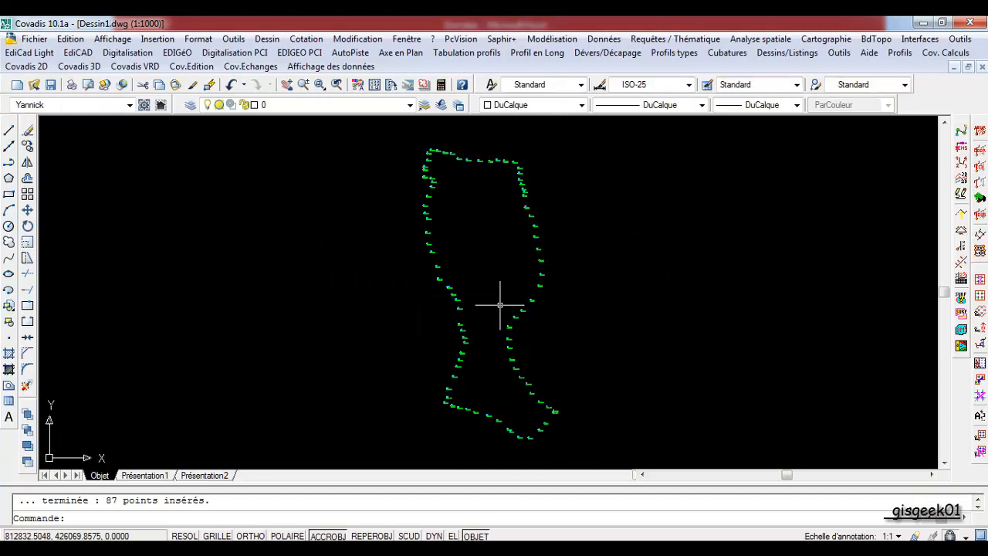
Measure the distance between points 30 and 29 near the outline's upper corner.
scroll(517, 164, up, 5)
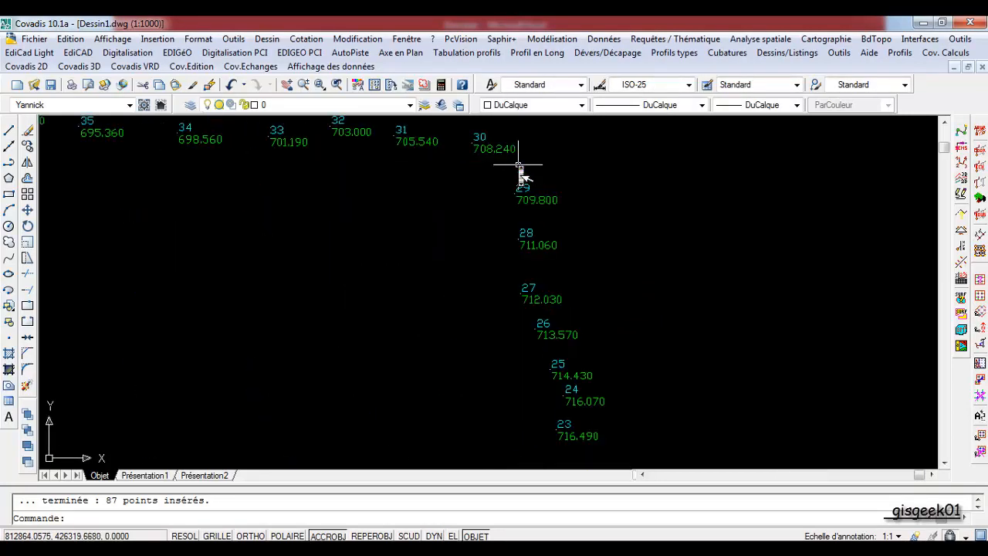
scroll(517, 124, up, 3)
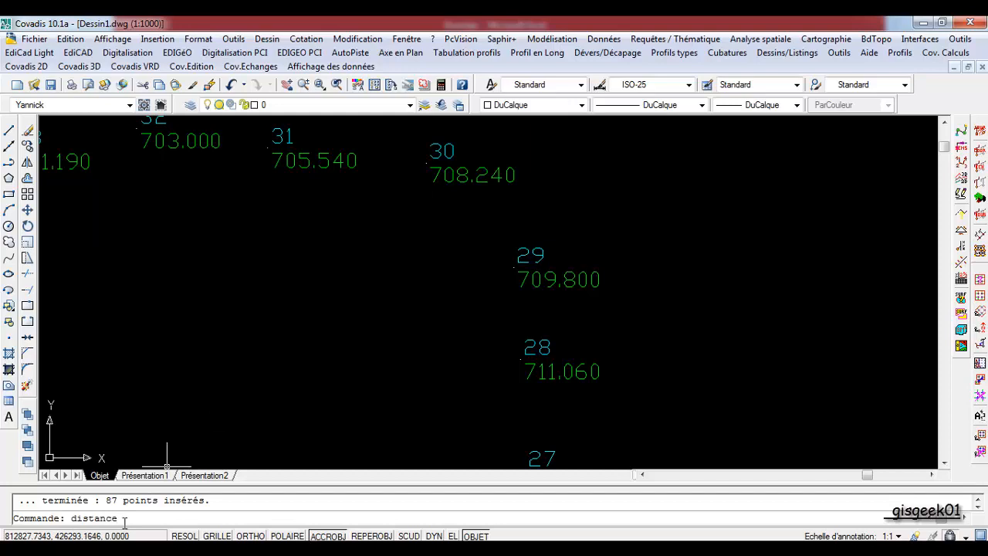
key(Return)
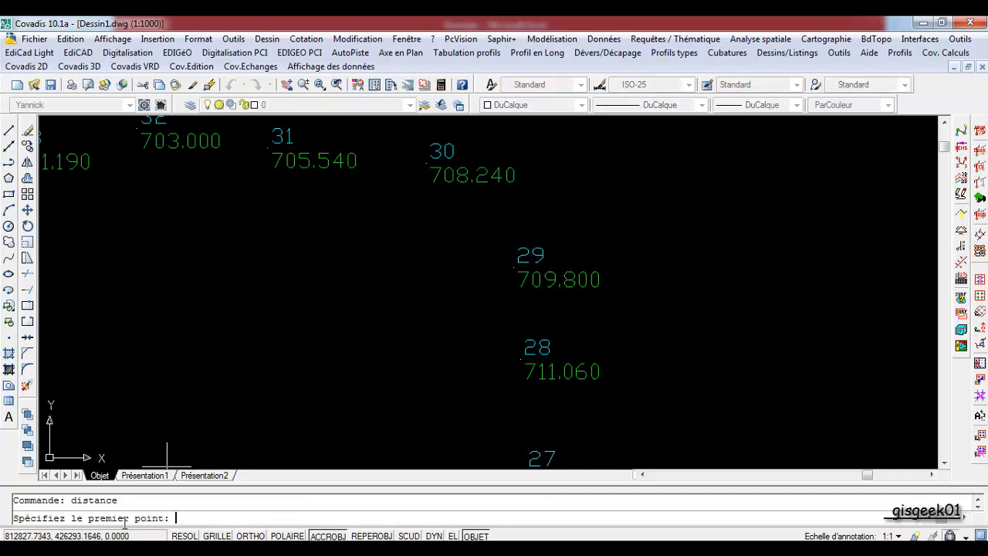
click(426, 163)
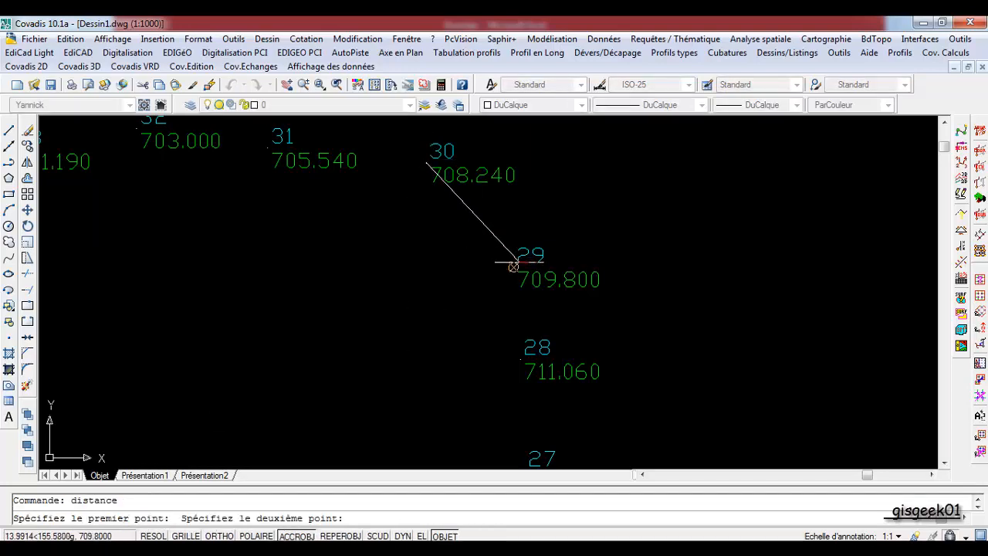
click(513, 267)
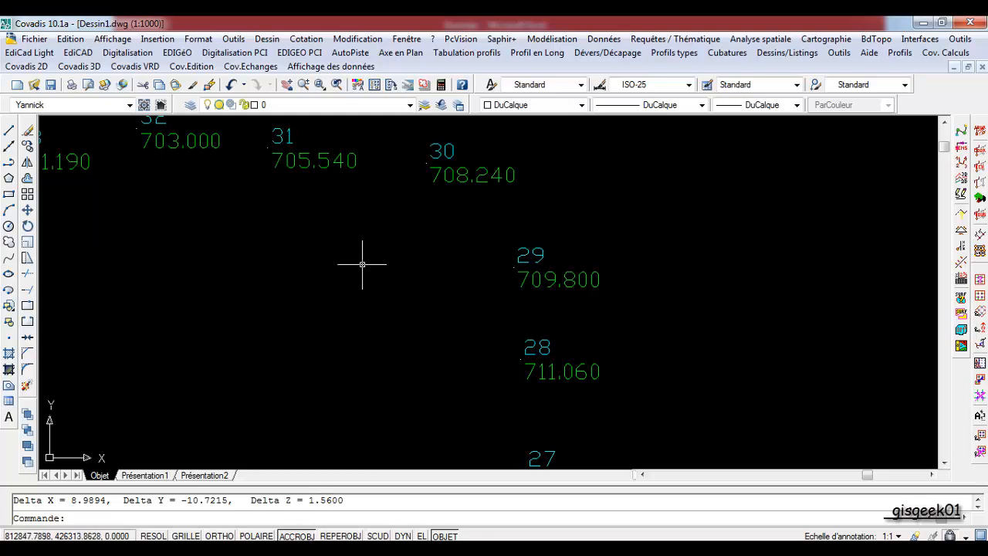
Review the drawing's layer list and examine the loaded points along the outline with their numbers and altitudes.
click(333, 106)
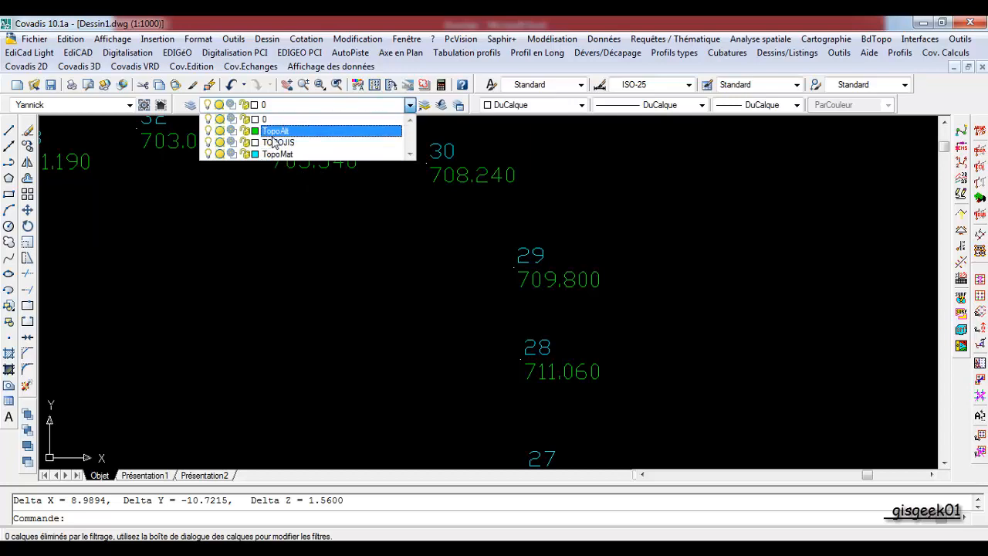
click(343, 21)
scroll(428, 240, down, 6)
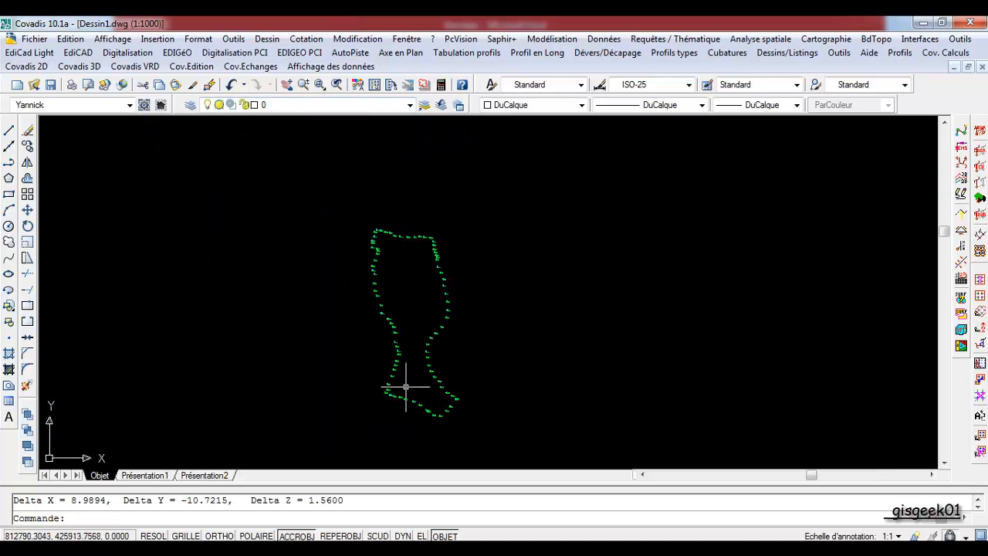
scroll(415, 389, up, 2)
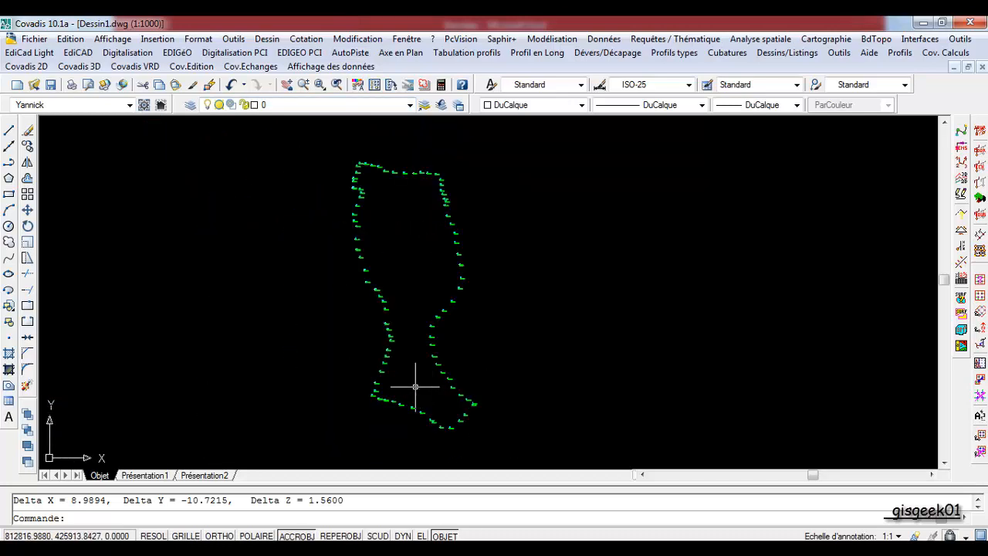
scroll(444, 163, up, 5)
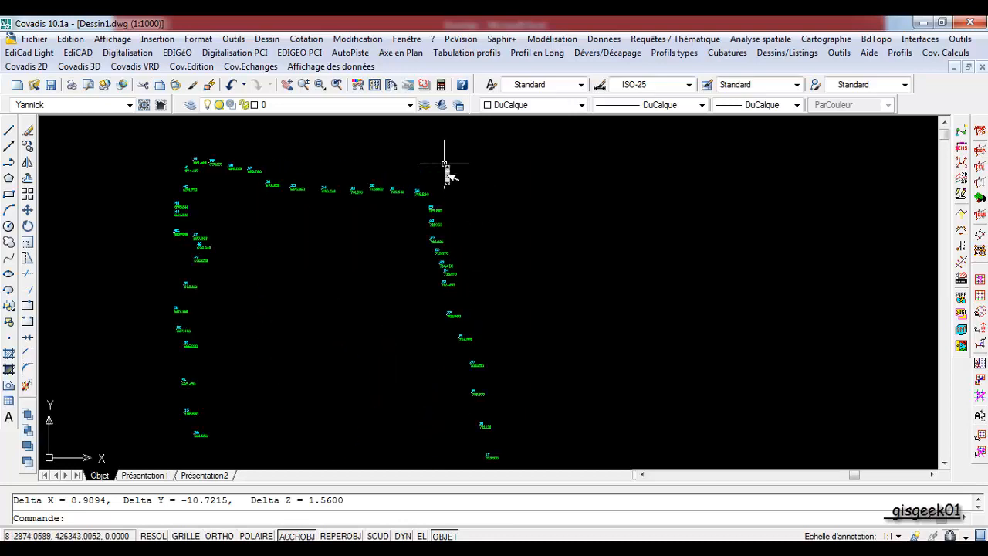
scroll(444, 163, down, 3)
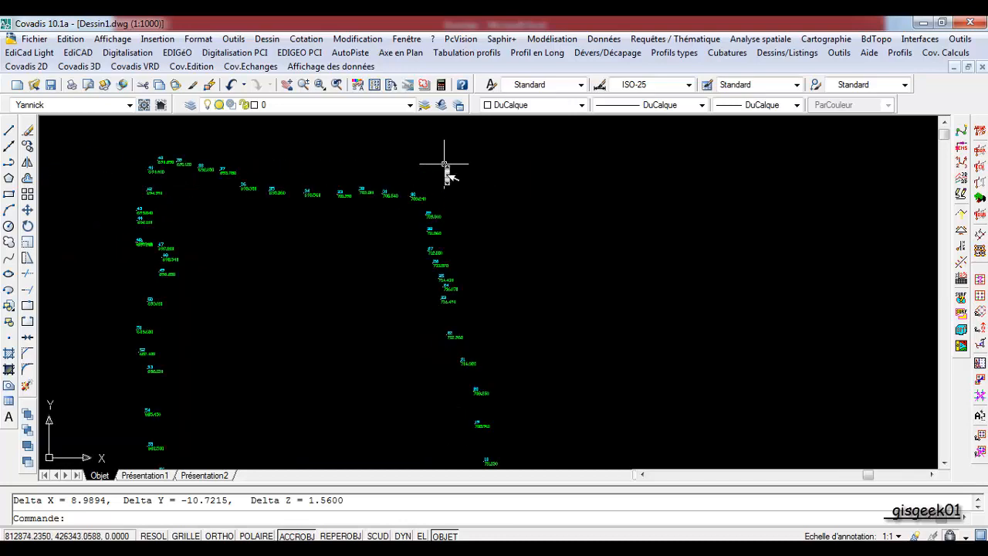
scroll(446, 172, down, 3)
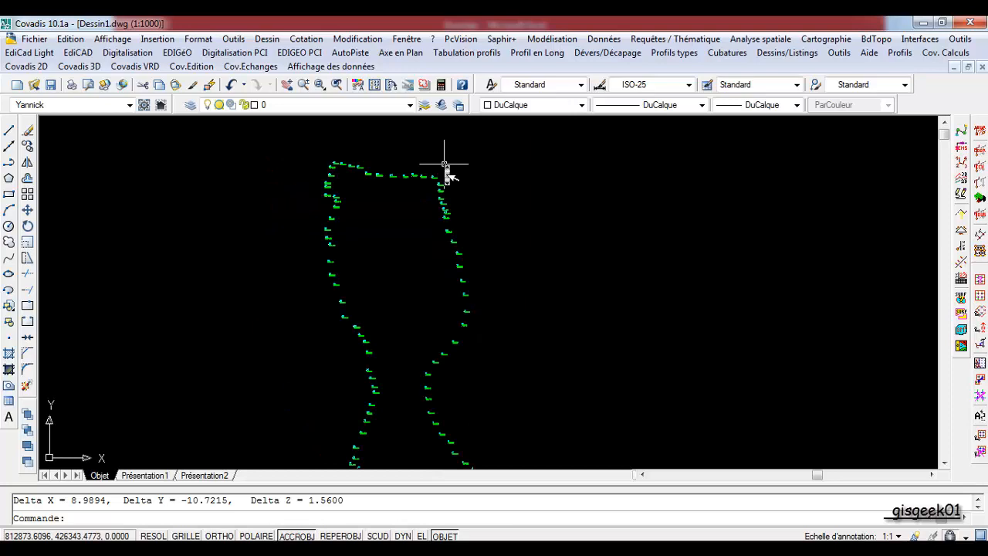
scroll(446, 165, down, 2)
scroll(432, 187, down, 1)
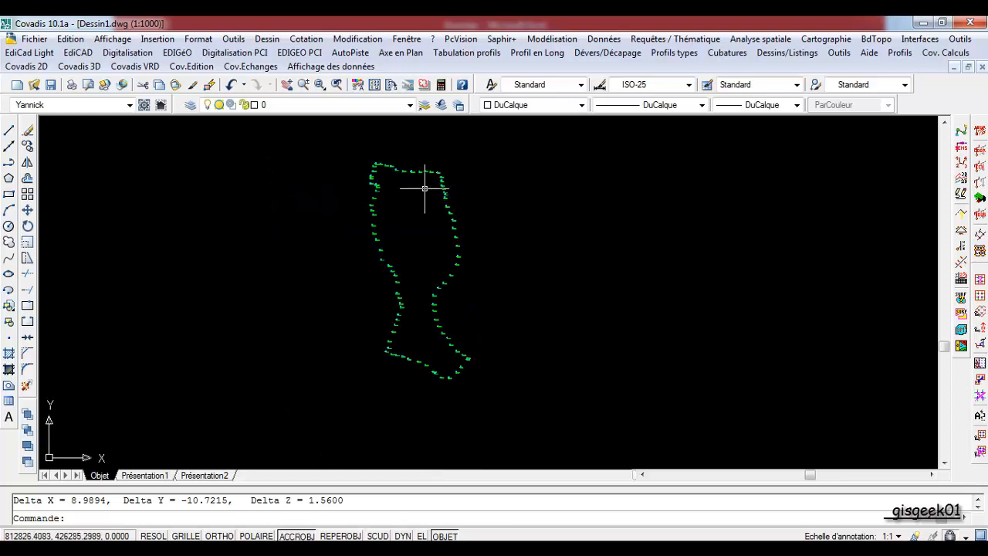
Draw a polyline by snapping to point numbers 1, 2 and 3, then continue it through the range 4-86.
scroll(425, 189, up, 1)
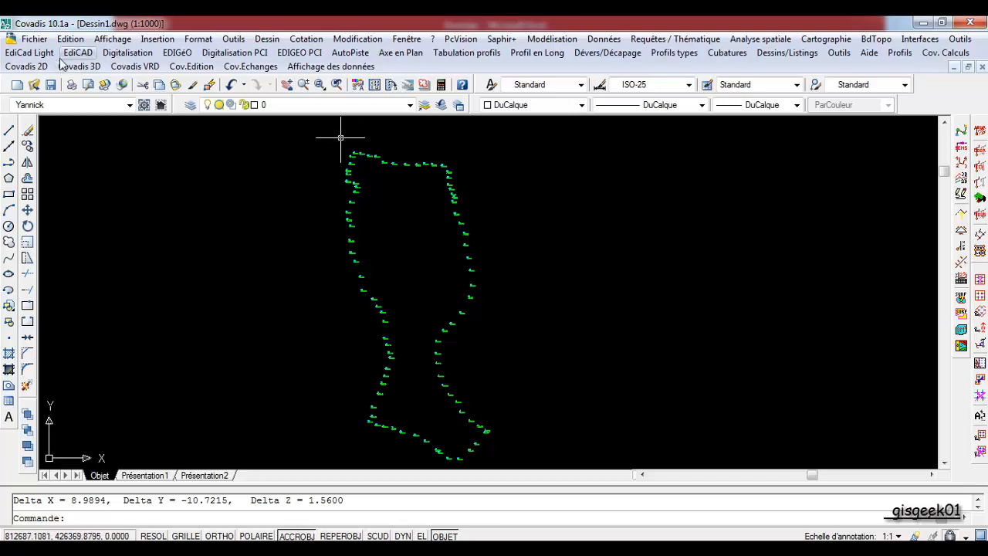
click(8, 163)
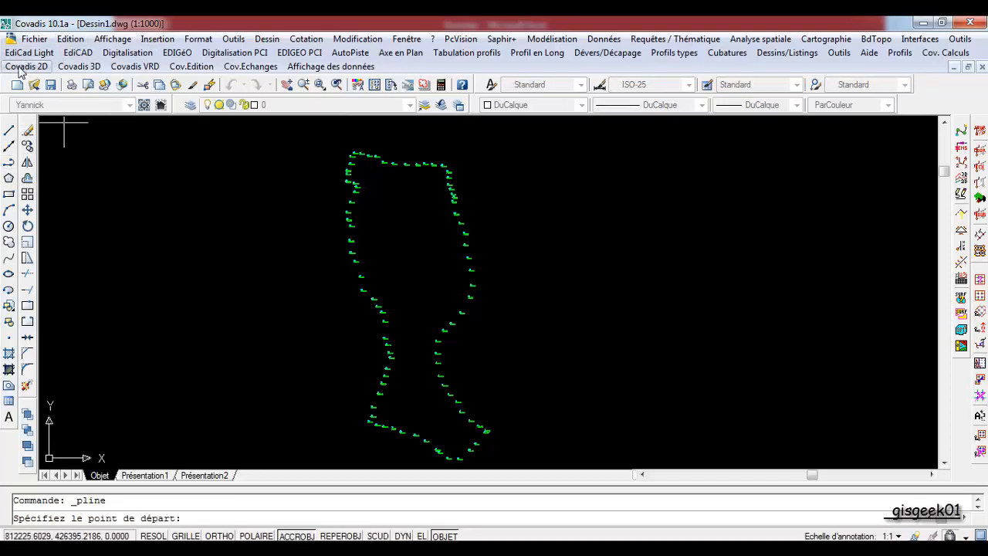
click(20, 68)
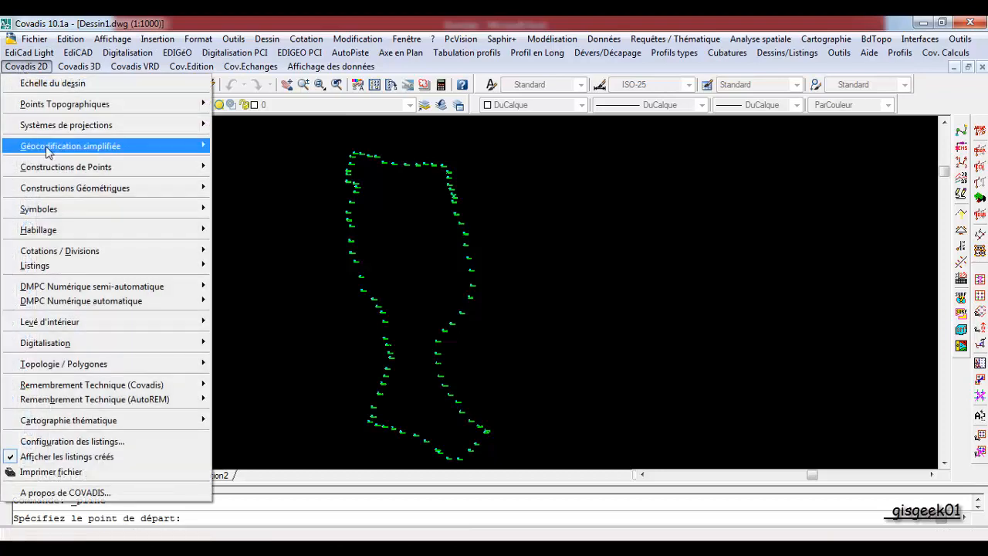
mouse_move(97, 205)
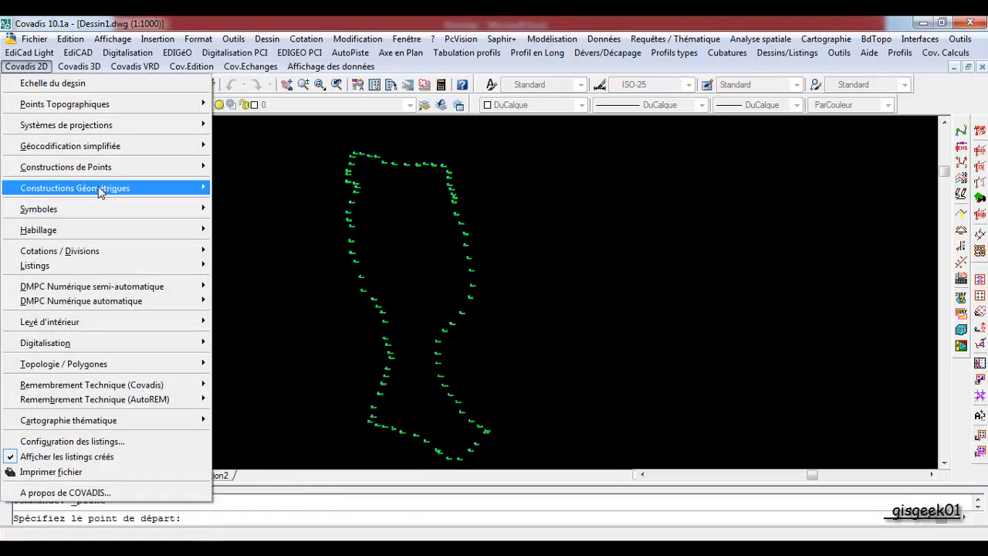
click(250, 448)
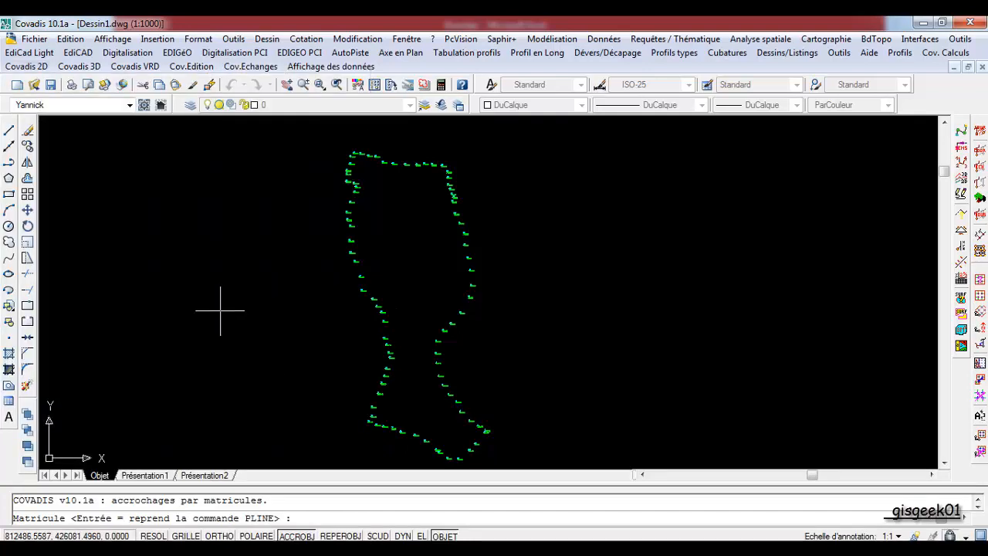
text(1)
key(Return)
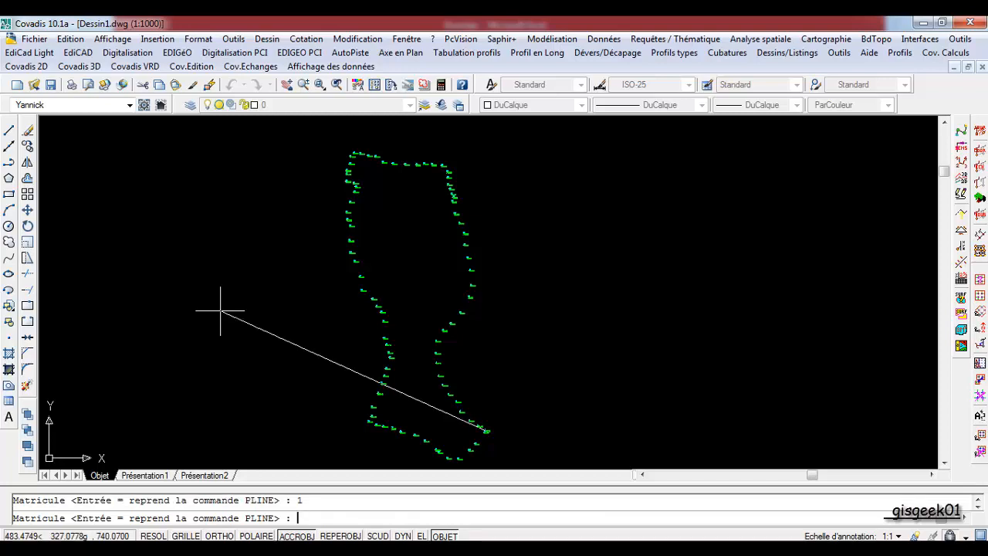
text(2)
key(Return)
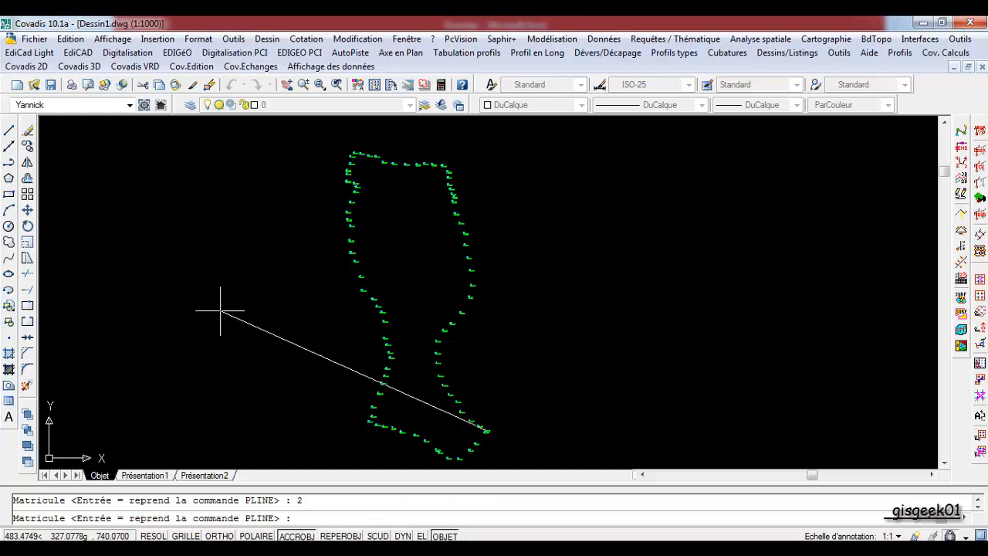
key(Return)
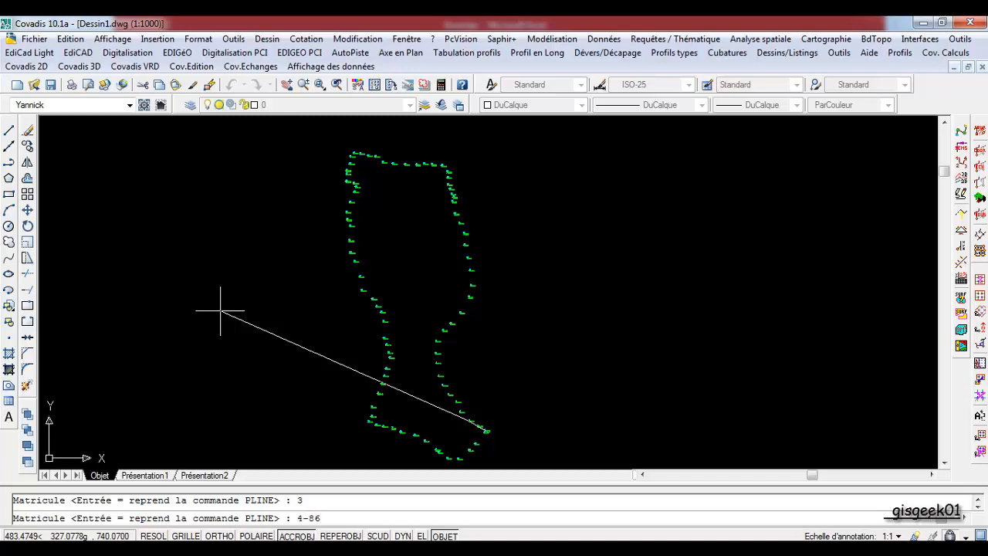
key(Return)
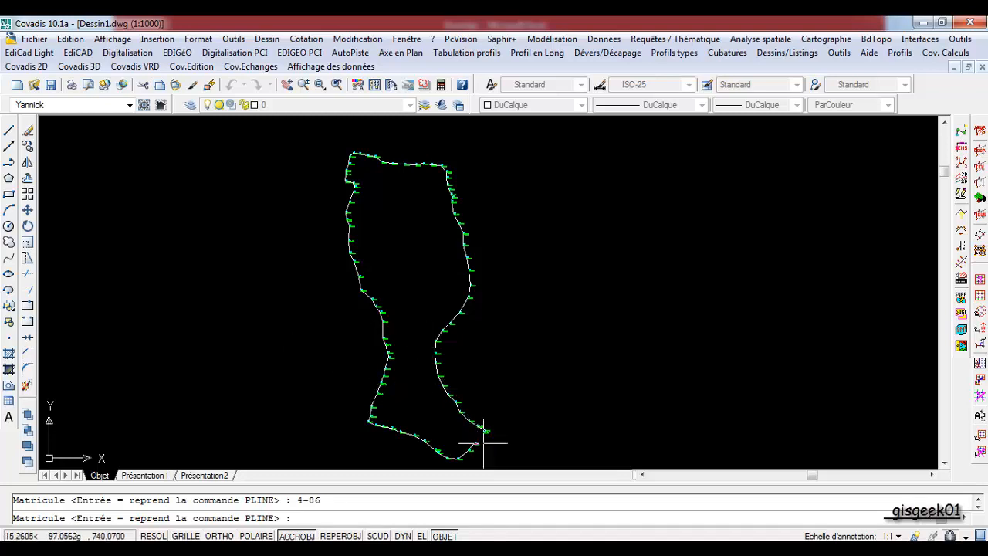
Extend the polyline to point 87 and back to point 1, then end the polyline.
scroll(485, 444, up, 2)
scroll(486, 456, up, 3)
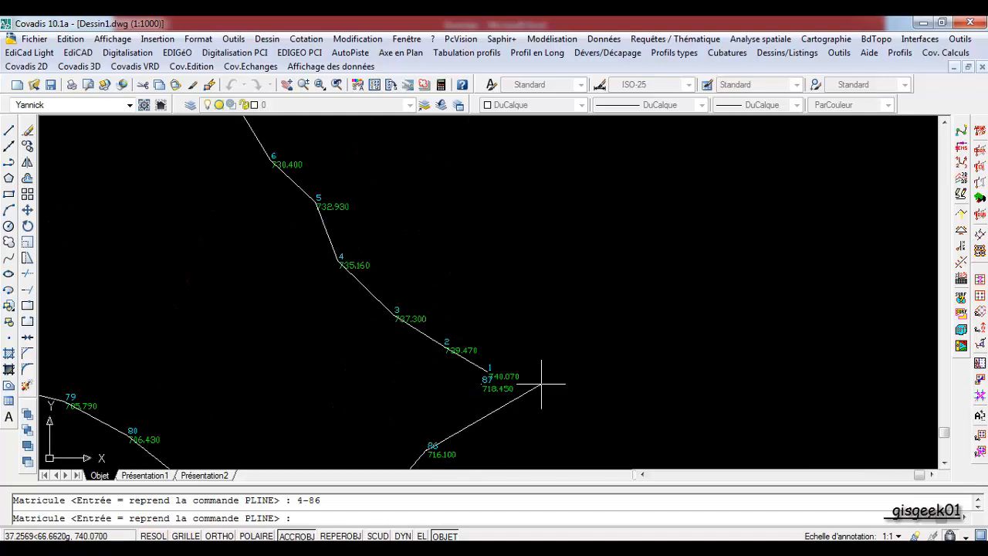
key(Return)
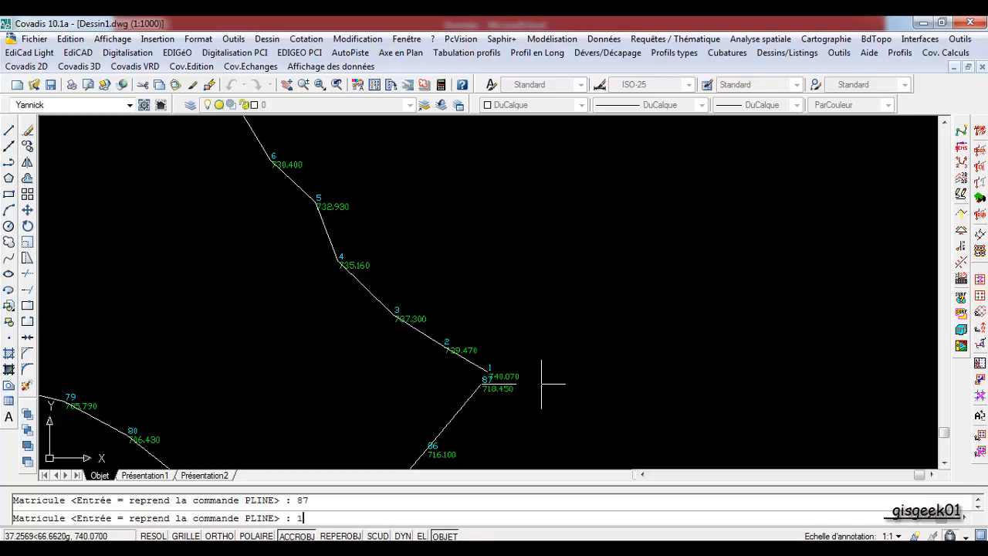
text(1)
key(Return)
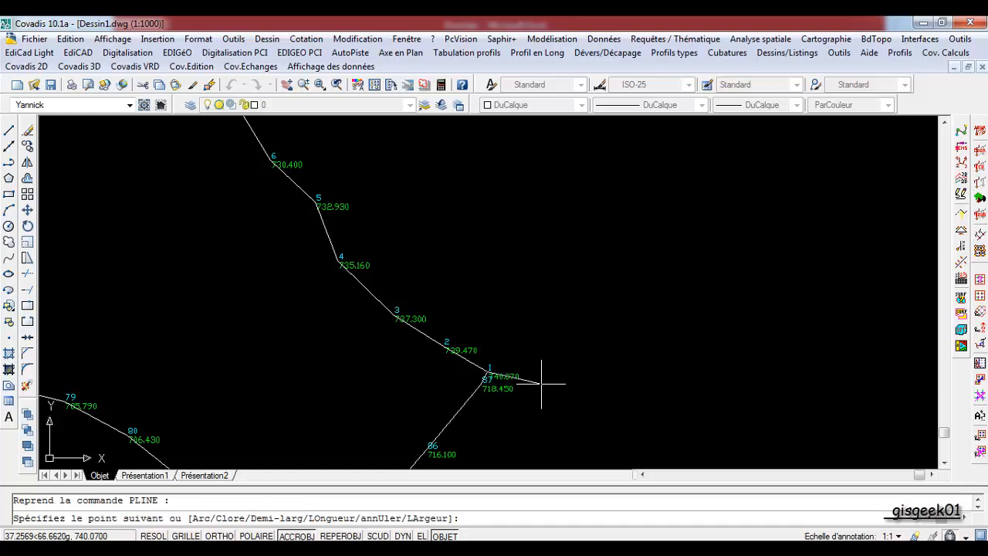
key(Return)
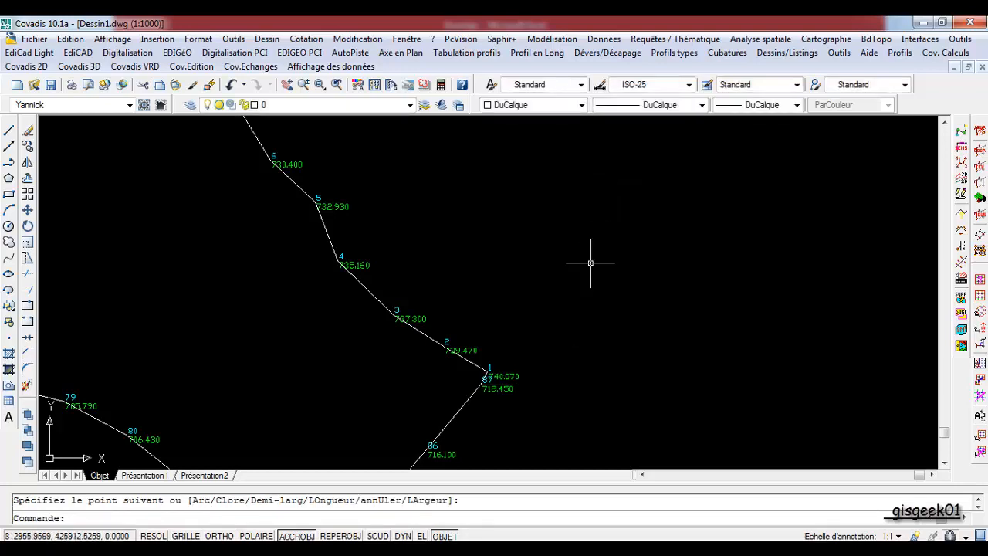
Preview the outline's surface area label with 20 mm text by picking inside the polygon, then cancel its placement.
scroll(591, 263, down, 5)
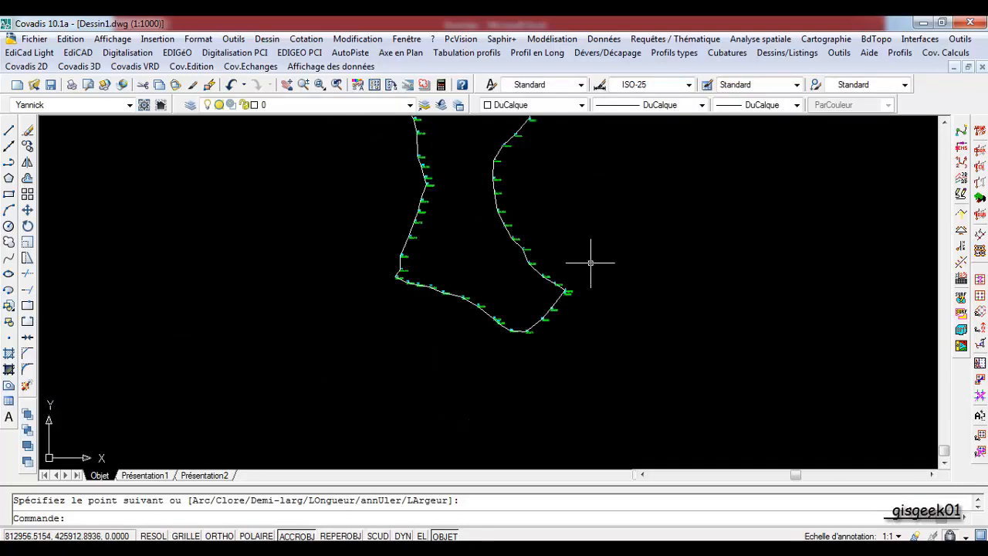
text(p)
key(Return)
drag(596, 269, 556, 374)
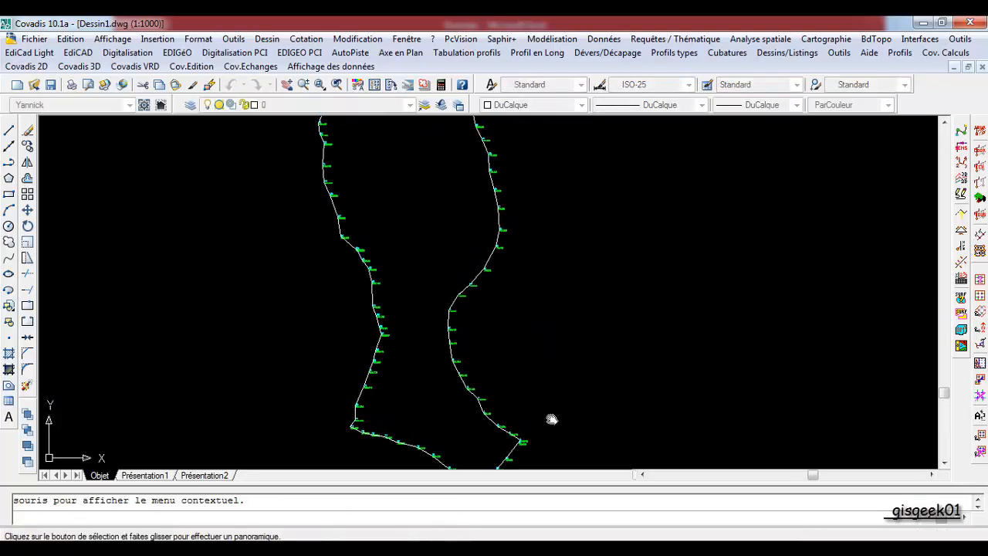
key(Escape)
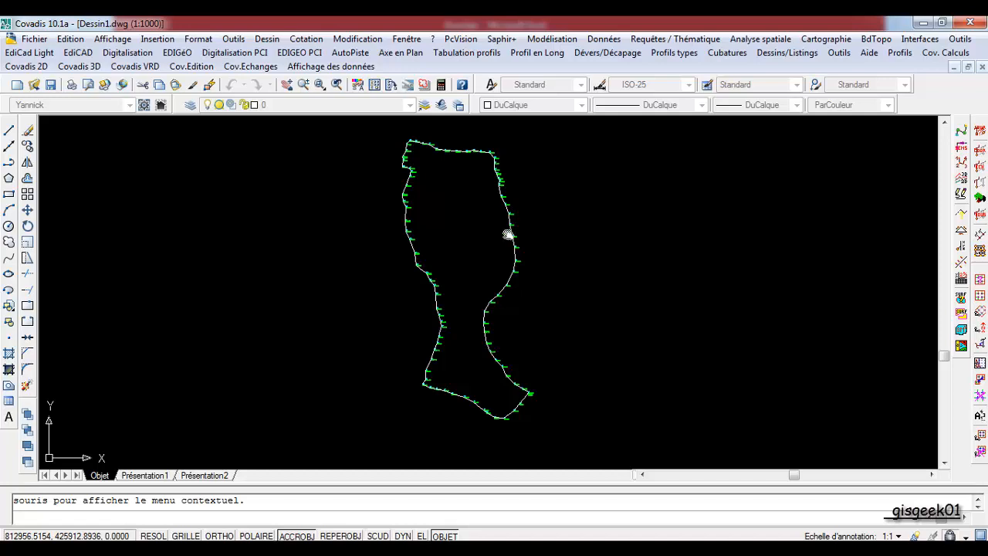
key(Escape)
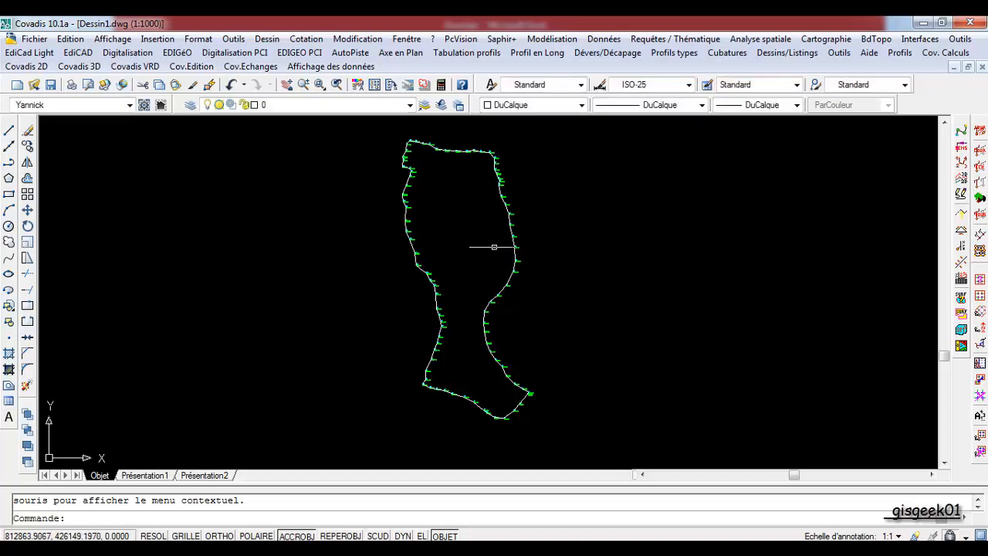
click(961, 331)
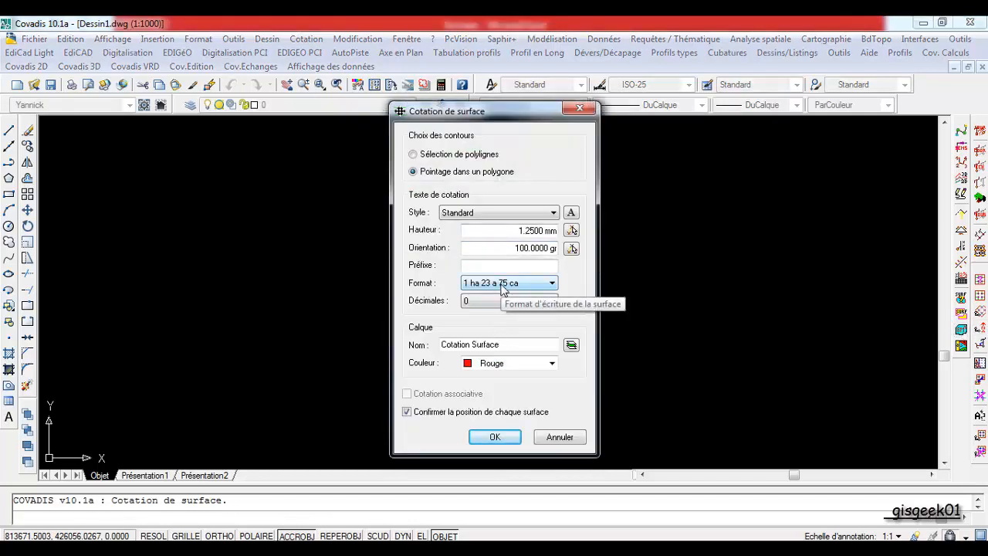
click(516, 230)
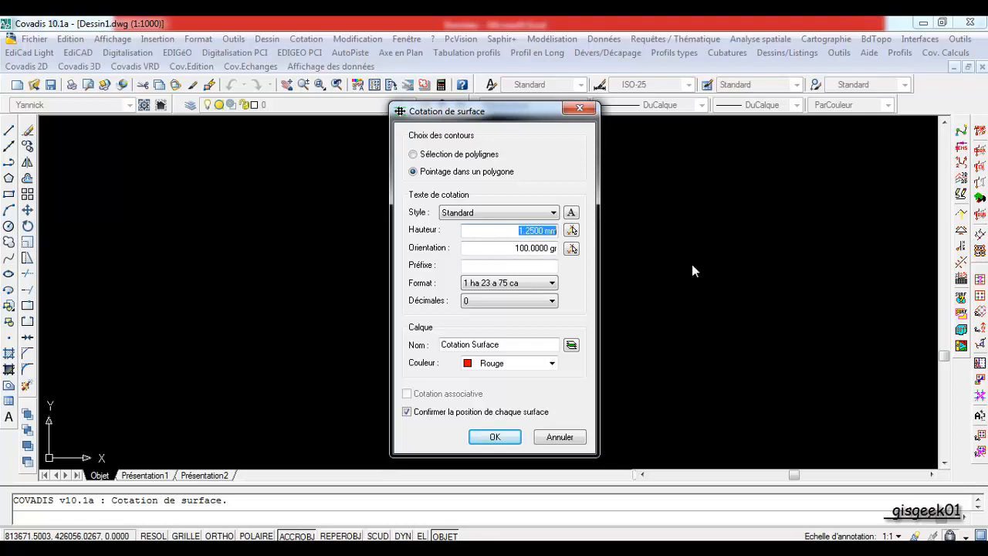
text(20)
click(486, 438)
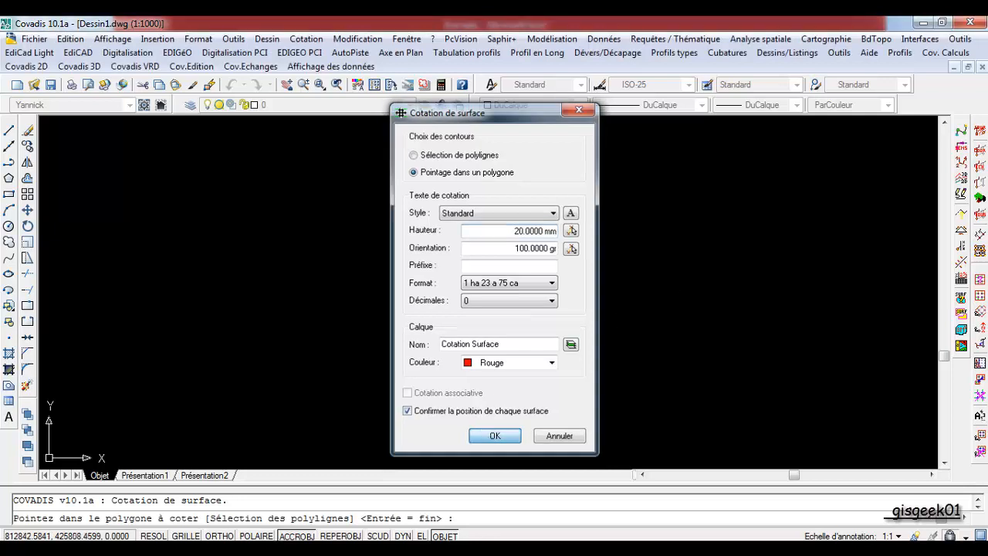
click(468, 240)
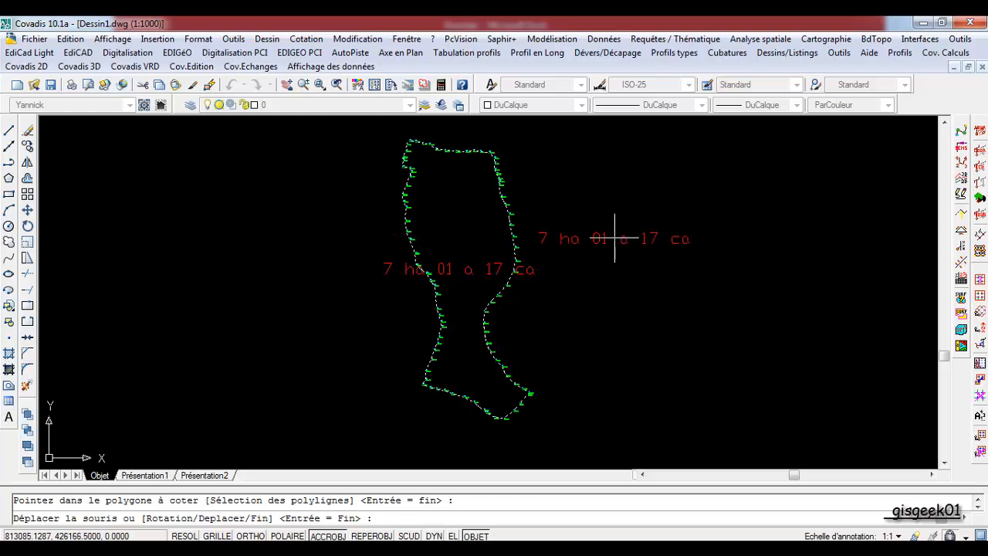
key(Escape)
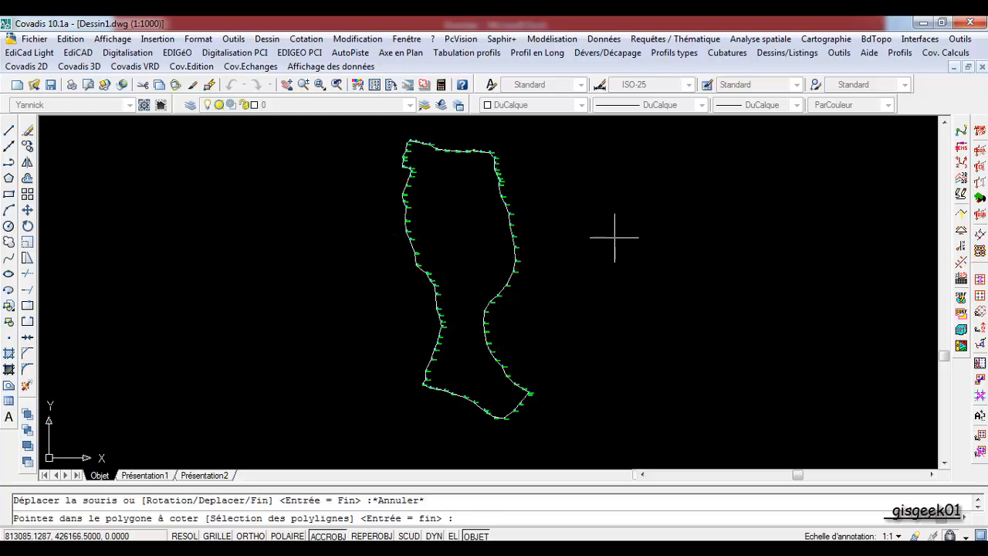
key(Escape)
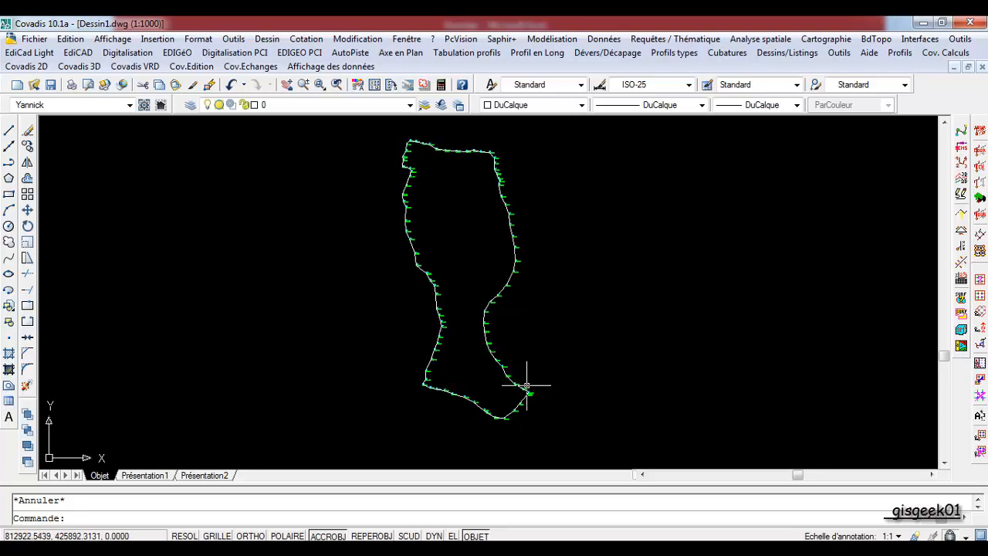
Start drawing a topographic point table that takes all points in the drawing, without an altitude filter.
scroll(527, 398, up, 5)
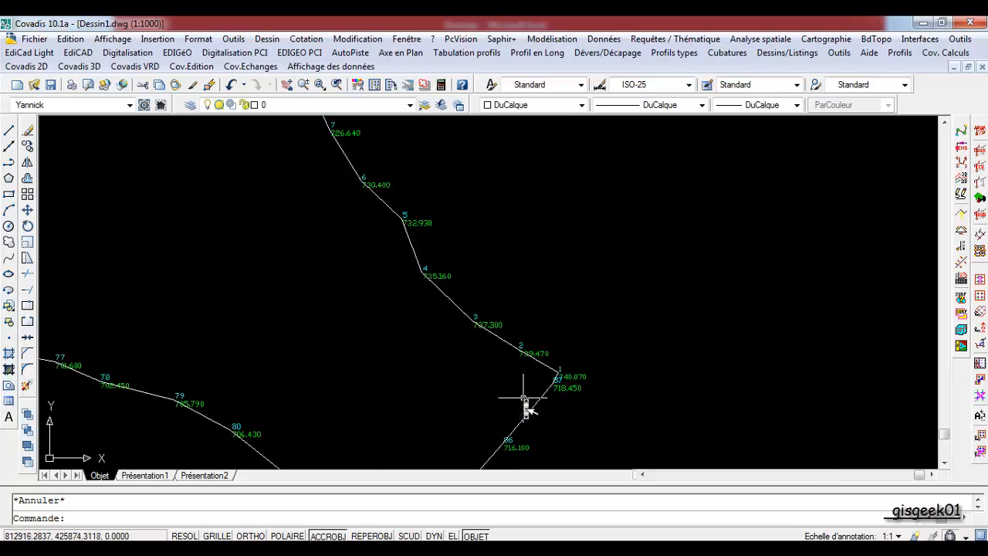
scroll(525, 399, down, 6)
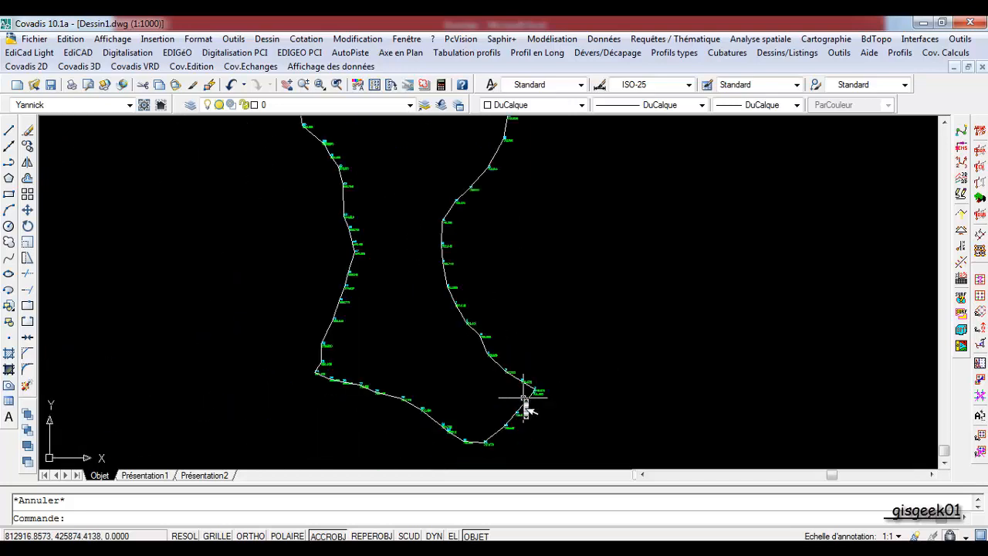
scroll(525, 398, down, 3)
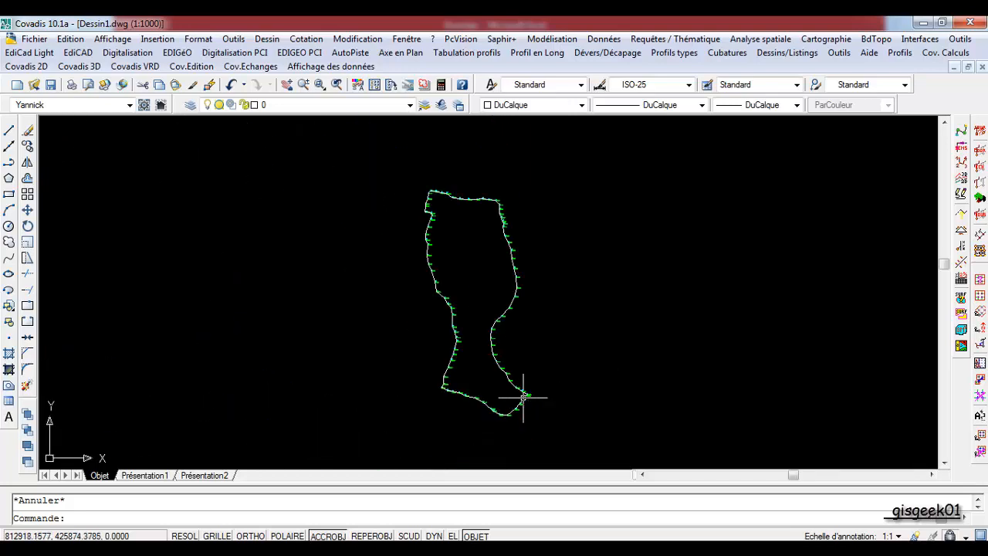
click(31, 66)
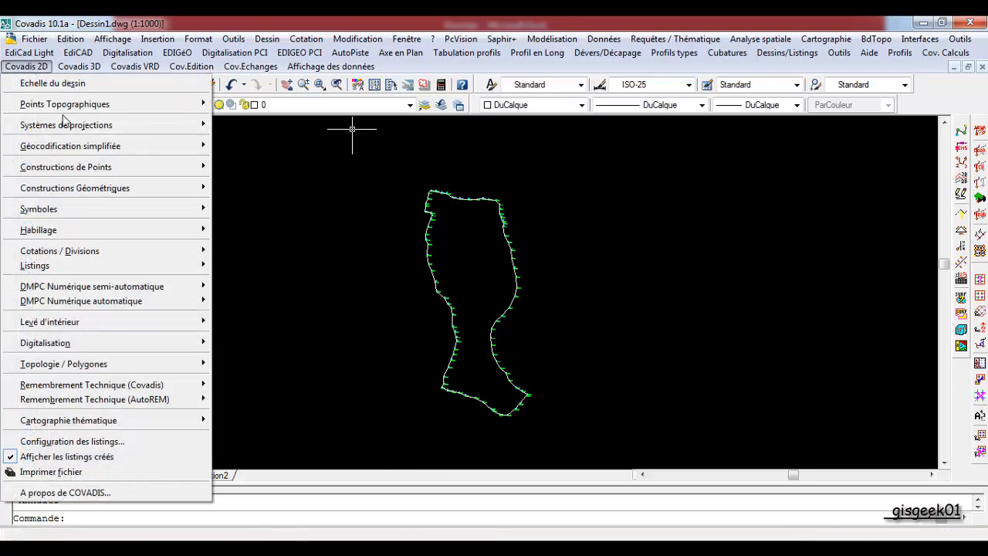
mouse_move(68, 111)
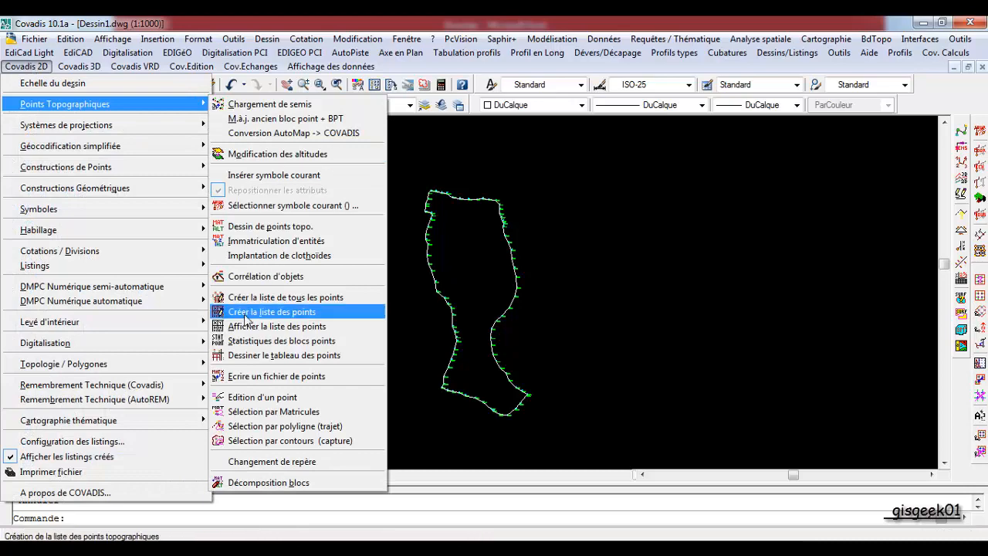
click(247, 358)
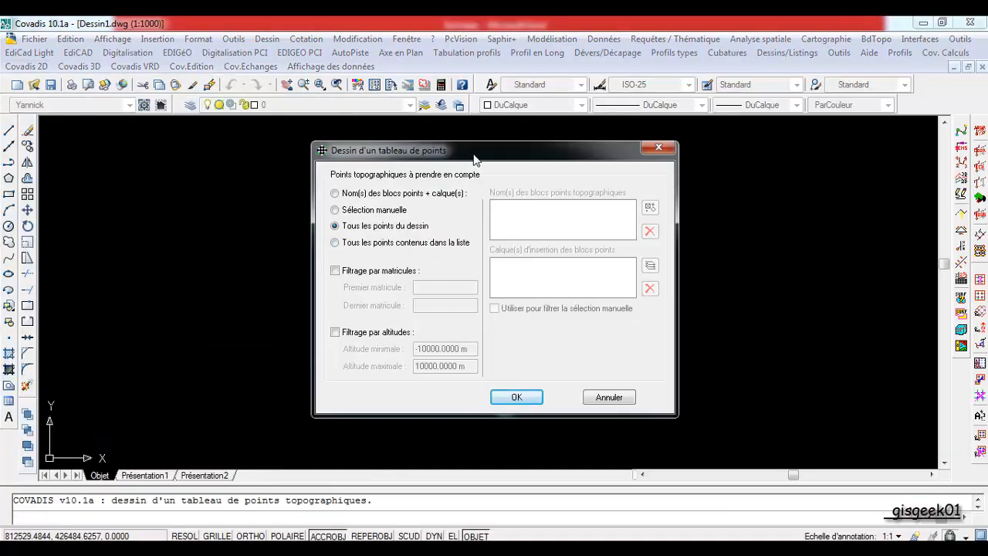
mouse_move(474, 156)
mouse_down()
mouse_move(416, 198)
mouse_move(285, 247)
mouse_move(206, 147)
mouse_up()
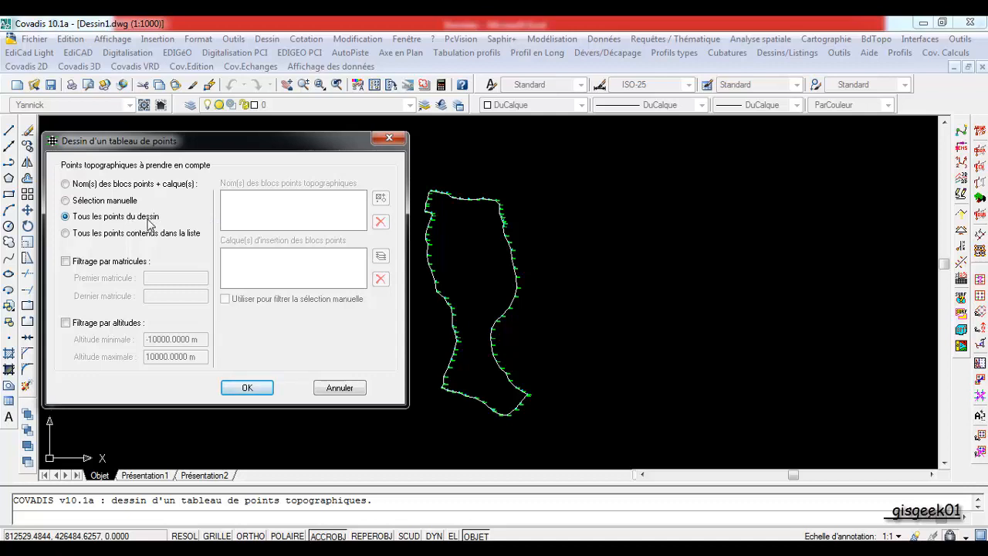
click(98, 325)
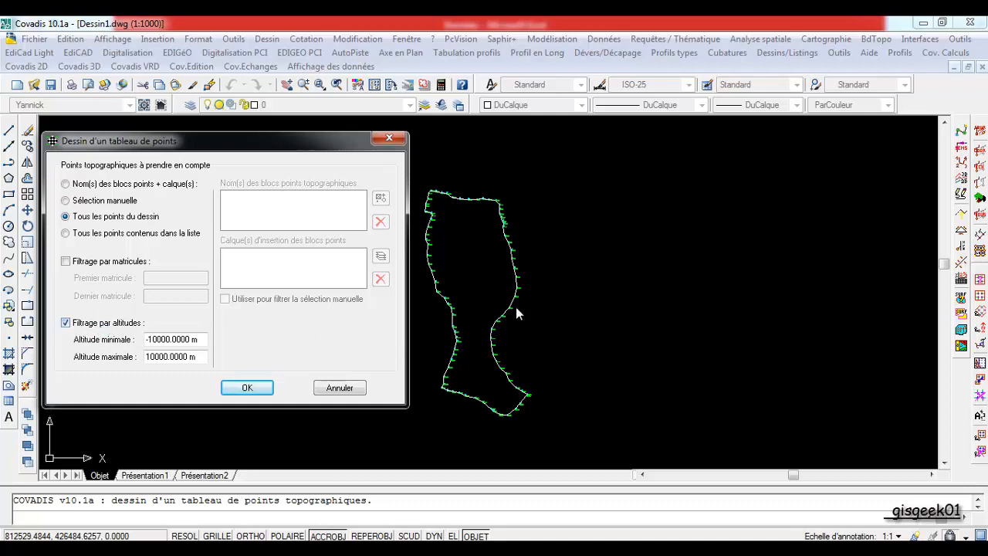
click(110, 330)
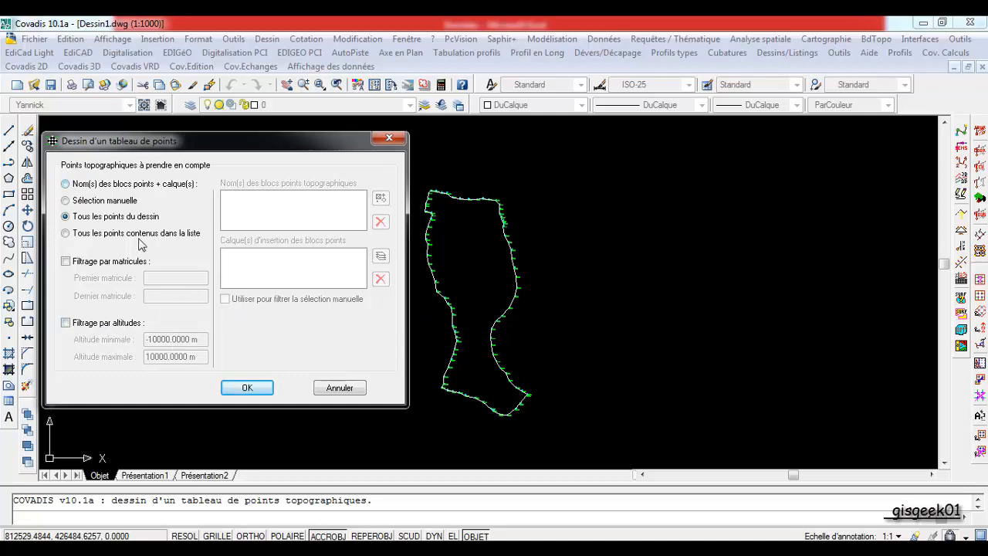
click(251, 387)
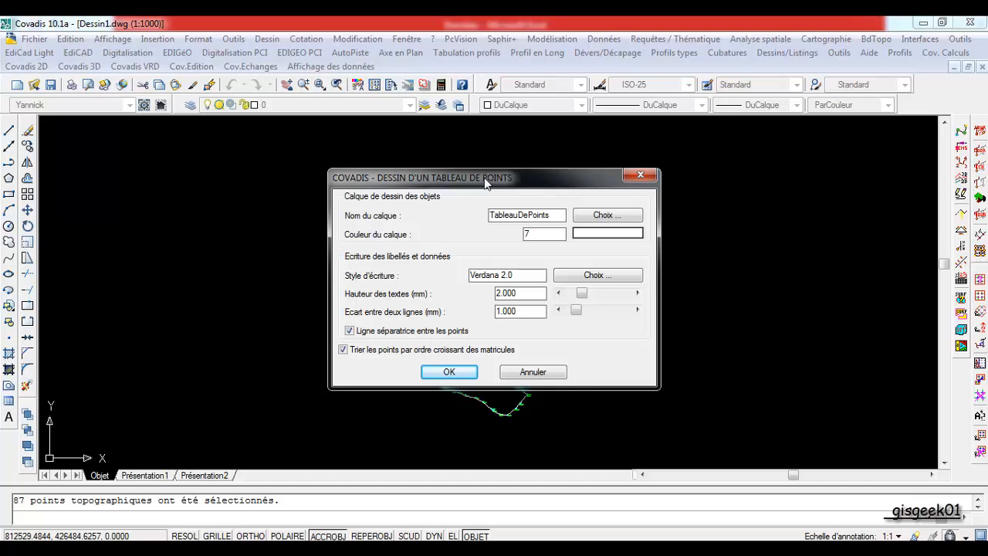
Try to accept the point table settings with the Verdana 2.0 text style.
drag(486, 181, 235, 131)
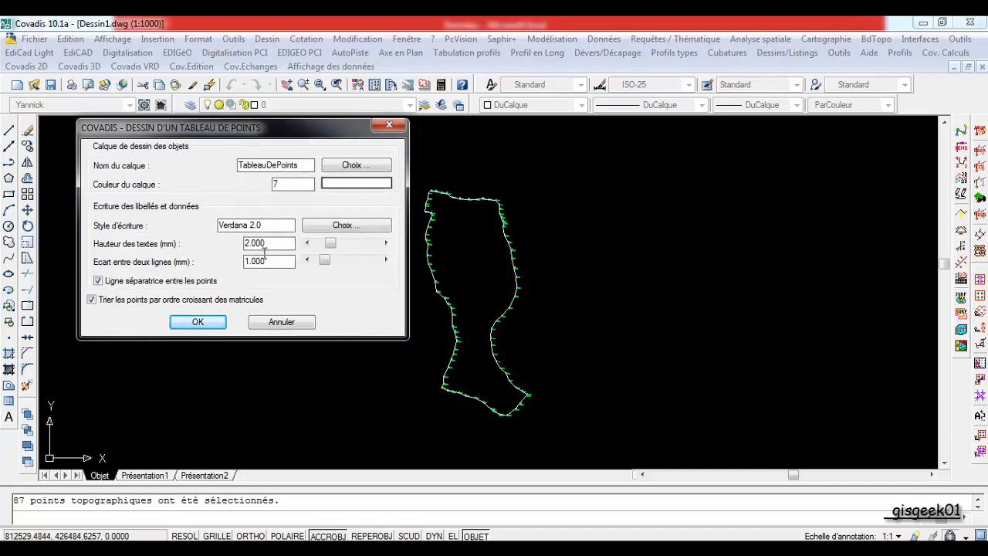
click(334, 235)
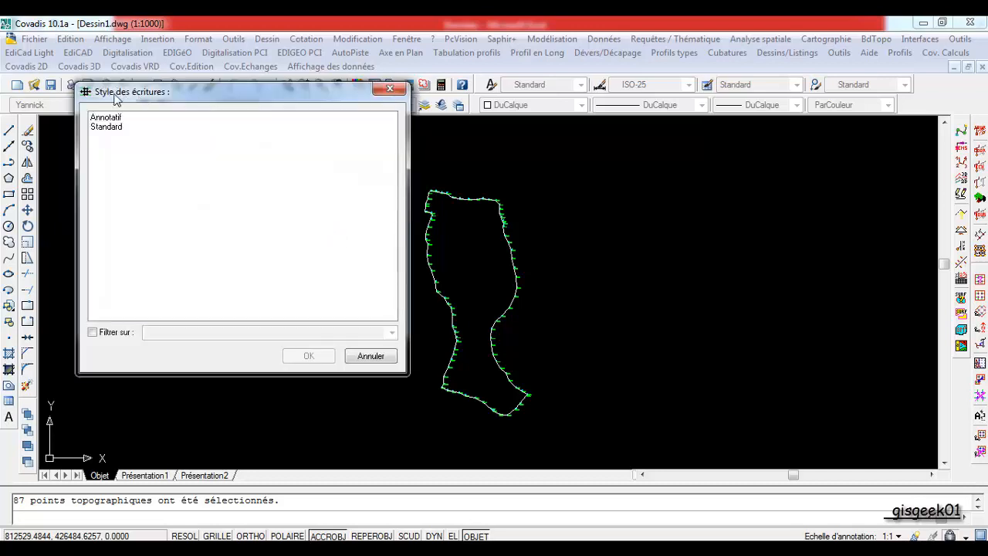
click(390, 89)
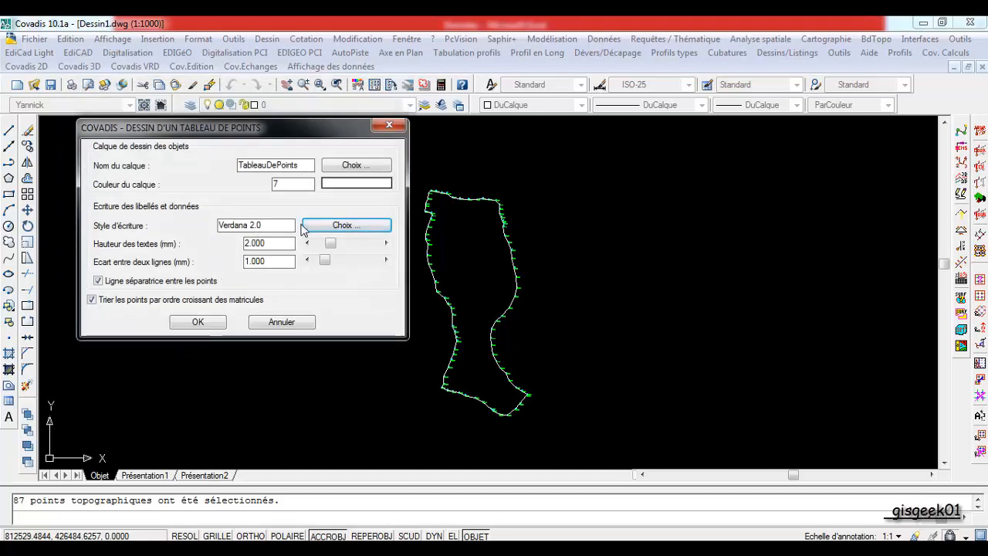
click(196, 323)
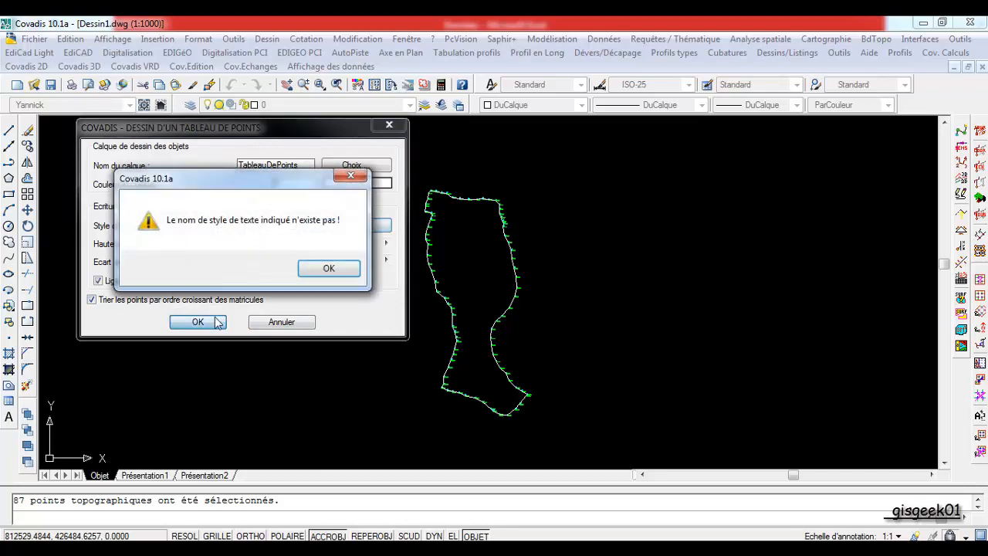
click(321, 271)
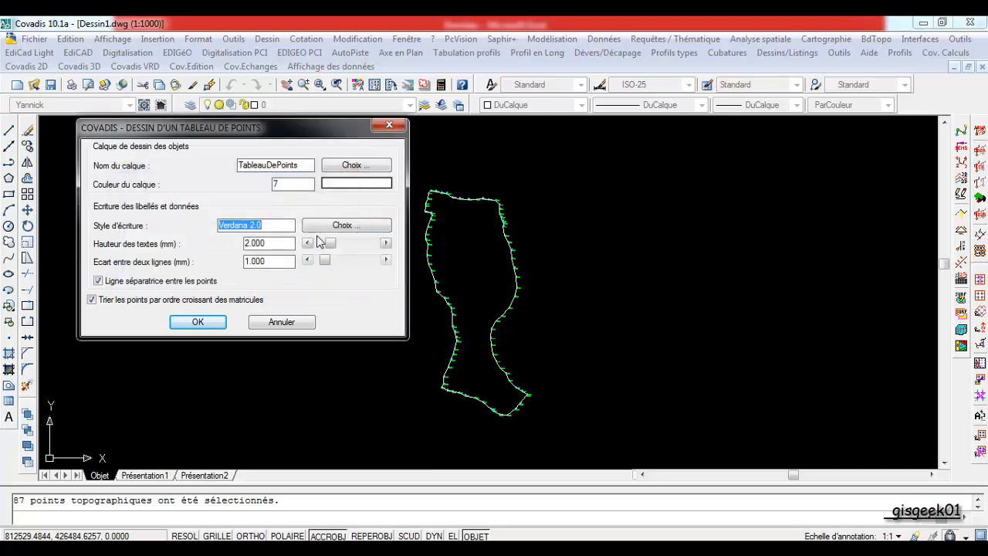
Set the point table's text style to Standard and place the table just to the right of the outline.
click(318, 229)
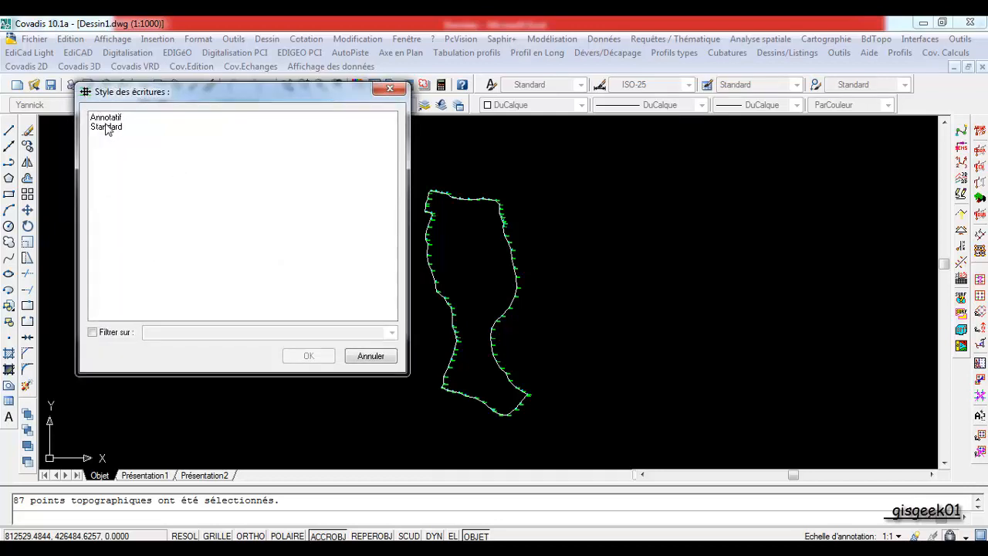
click(106, 128)
click(309, 355)
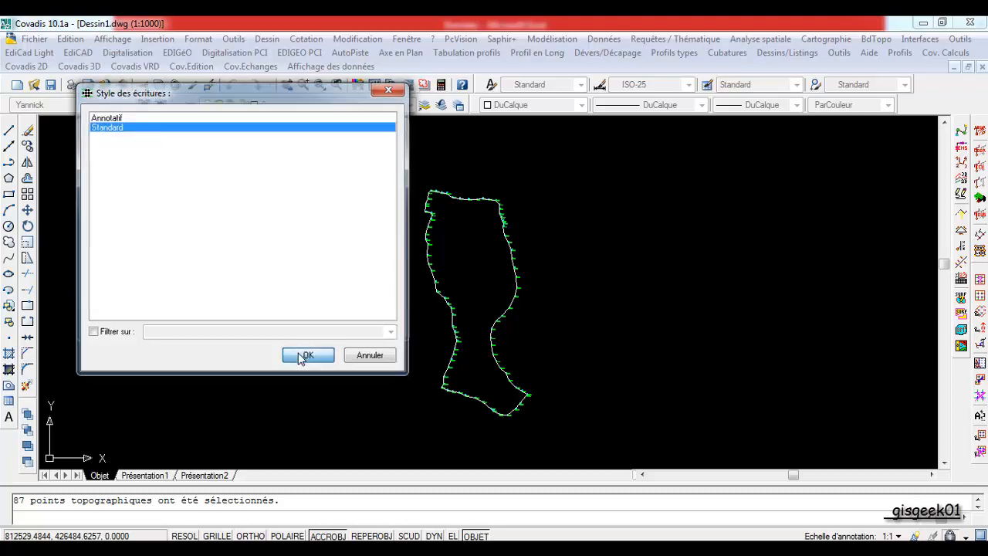
click(198, 322)
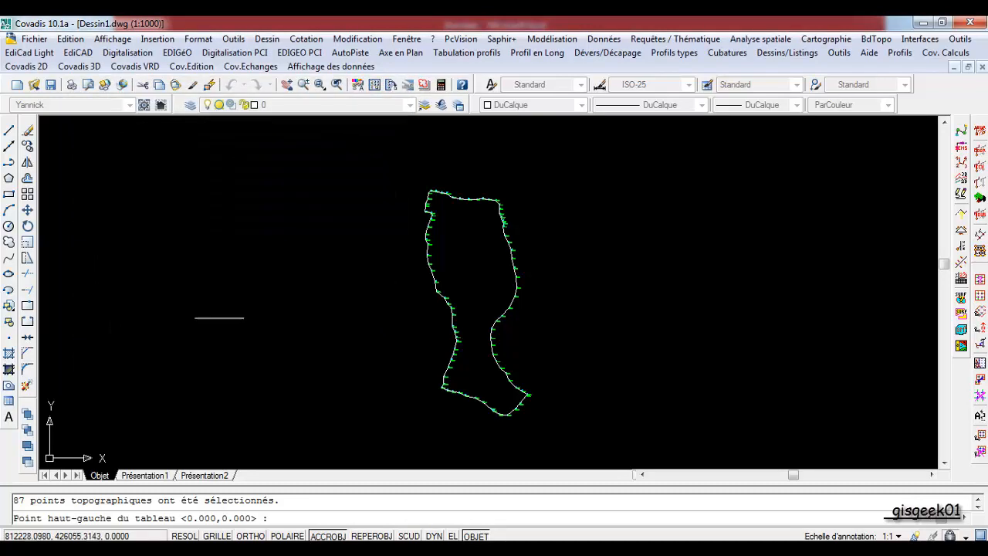
click(565, 275)
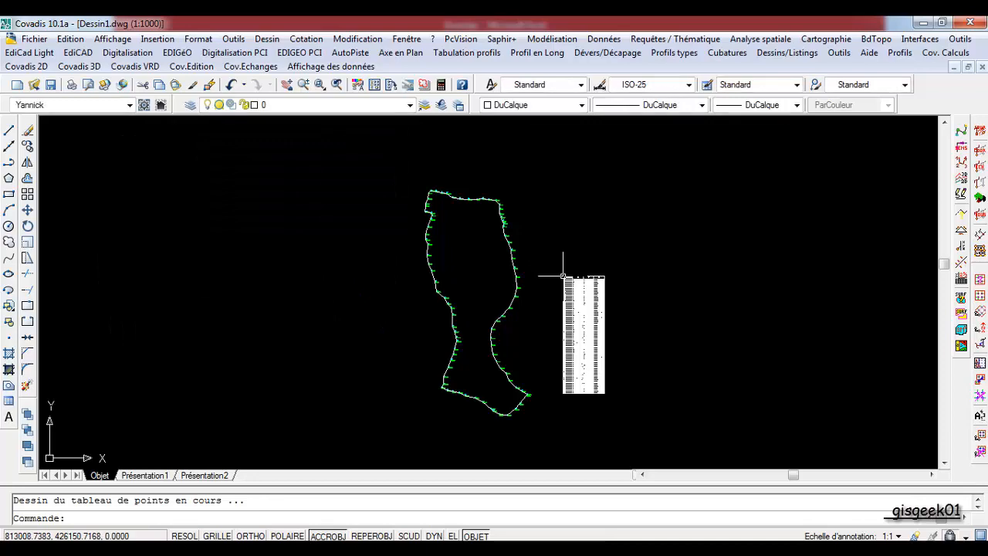
scroll(610, 307, up, 6)
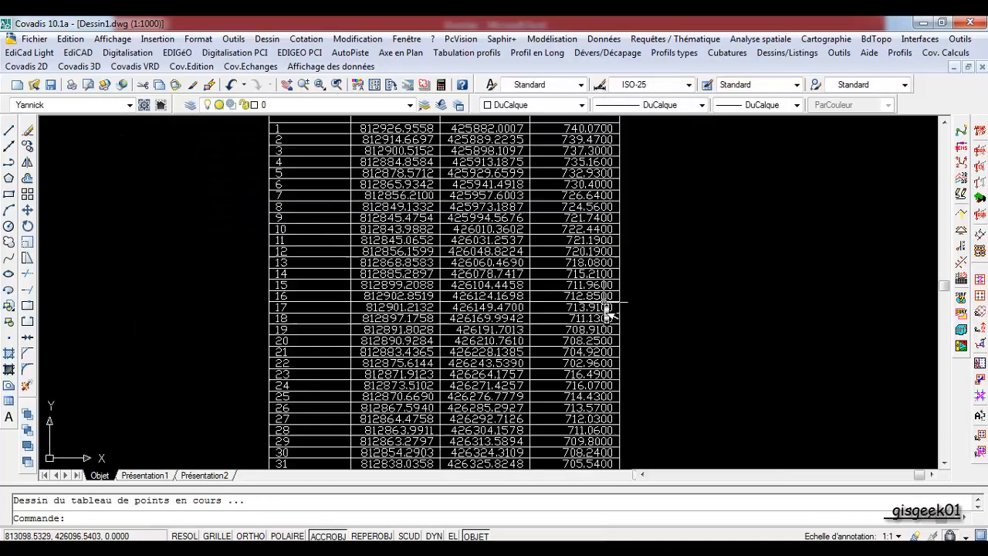
scroll(608, 307, down, 9)
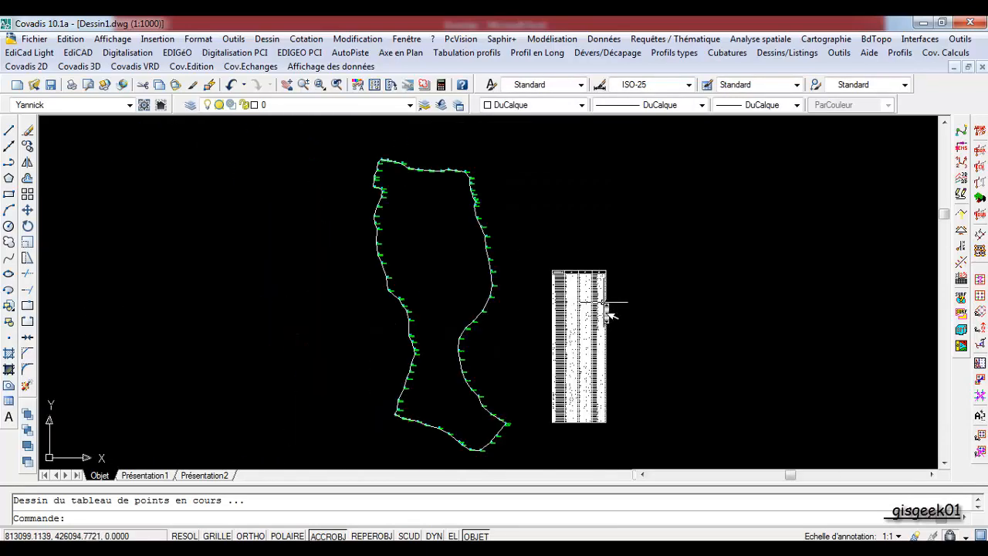
scroll(584, 382, up, 5)
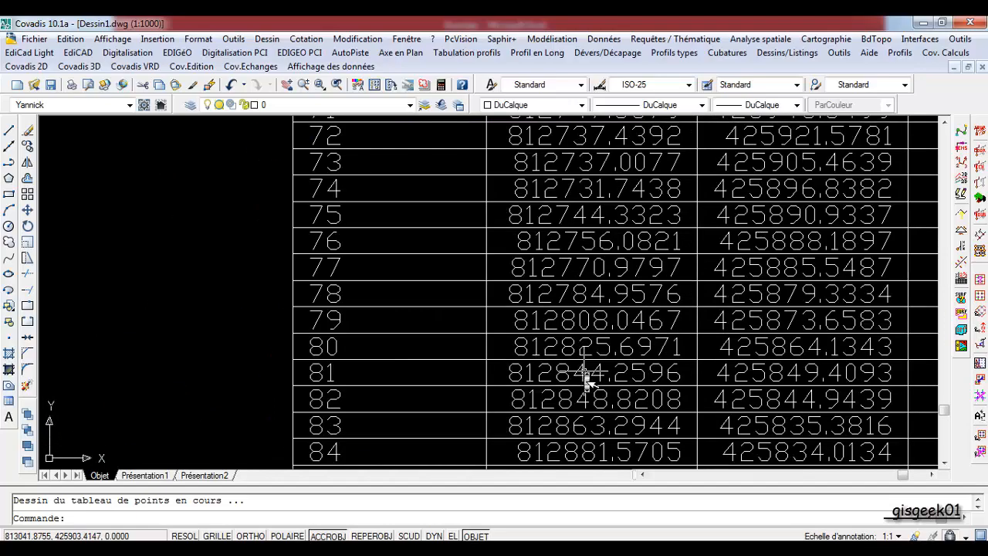
scroll(587, 378, down, 7)
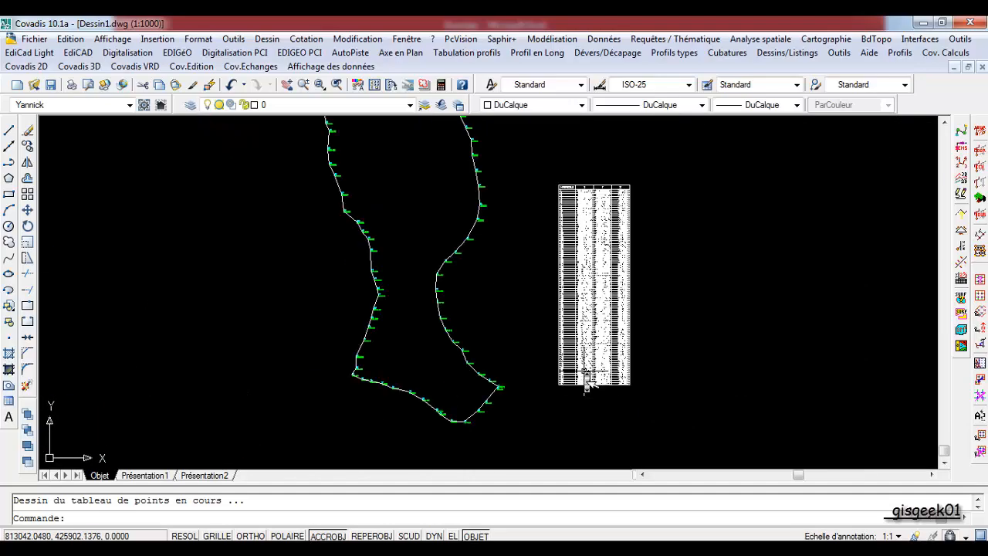
Select the whole point table and change the style of its texts to Verdana 2.0.
click(543, 160)
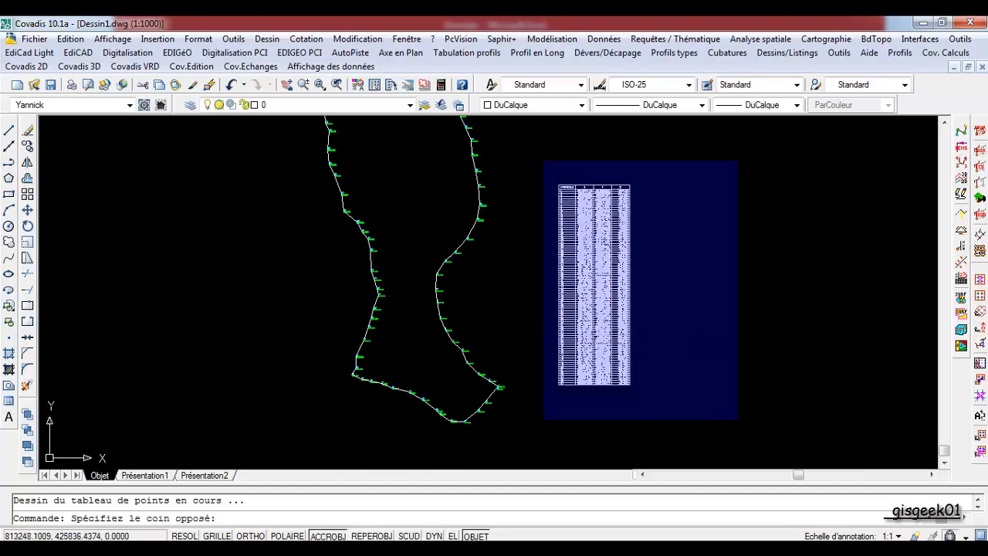
click(738, 421)
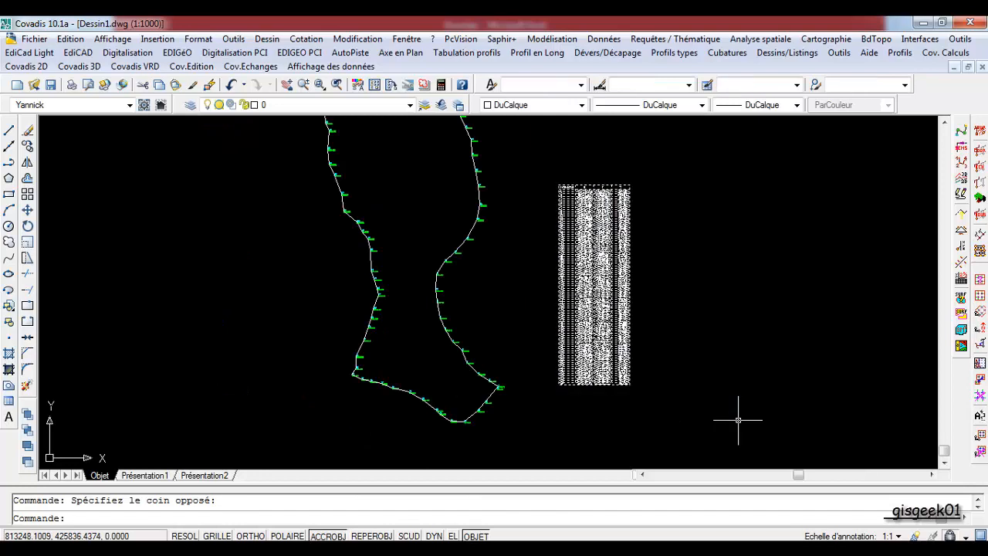
click(186, 68)
mouse_move(218, 171)
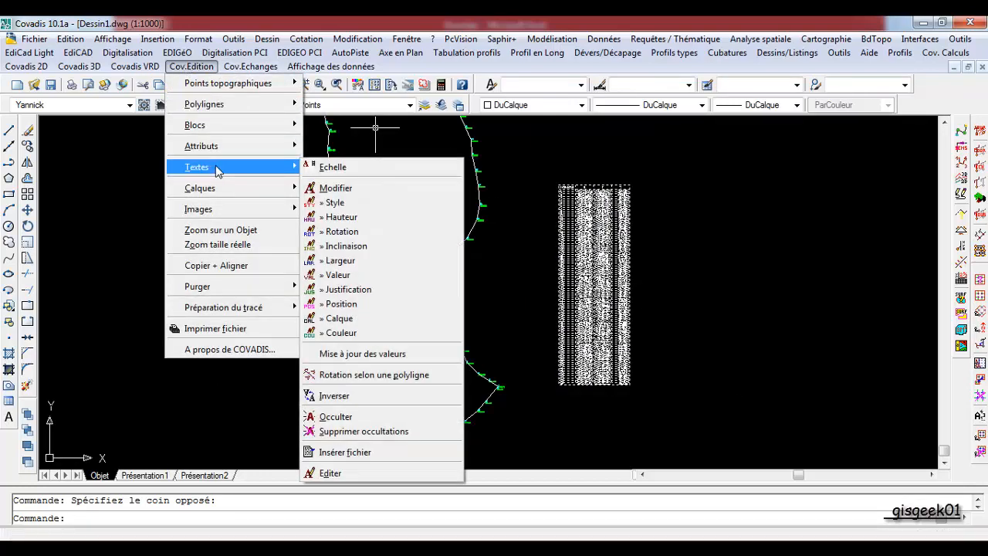
click(336, 204)
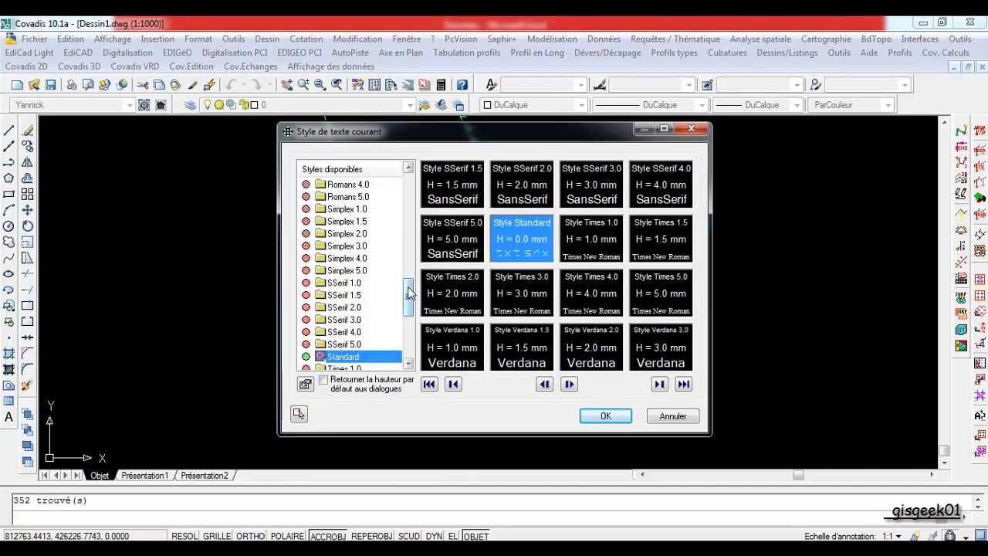
drag(410, 292, 409, 324)
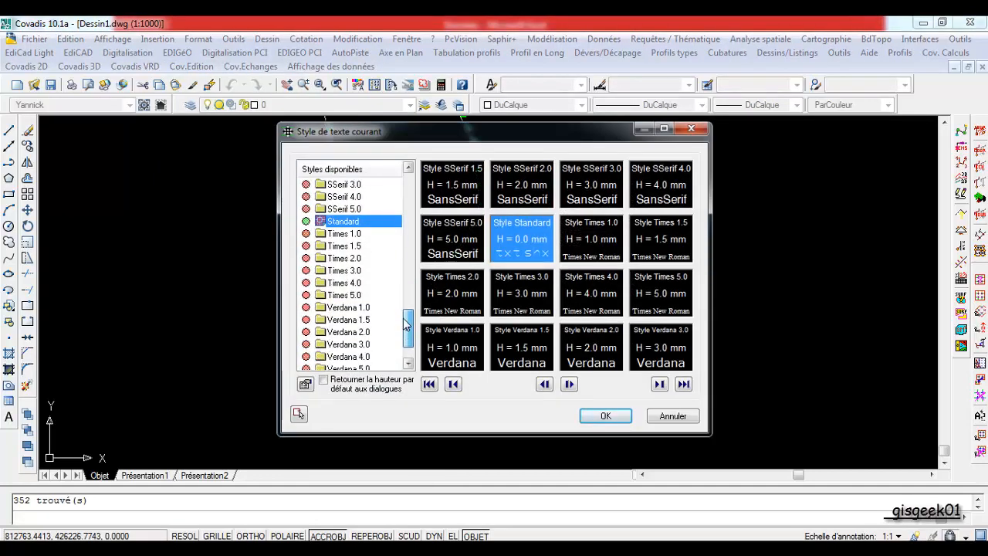
click(345, 332)
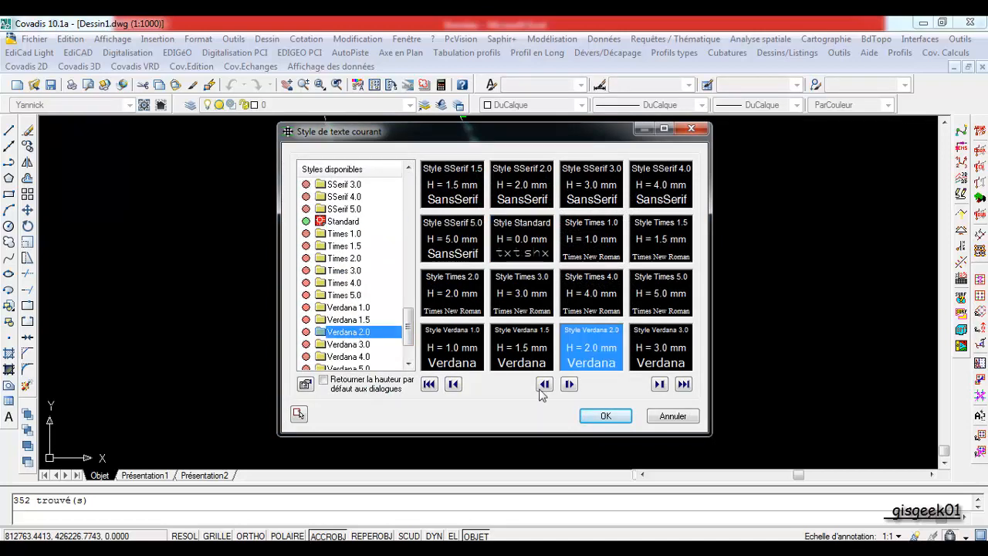
click(606, 416)
scroll(609, 280, up, 10)
scroll(608, 278, up, 1)
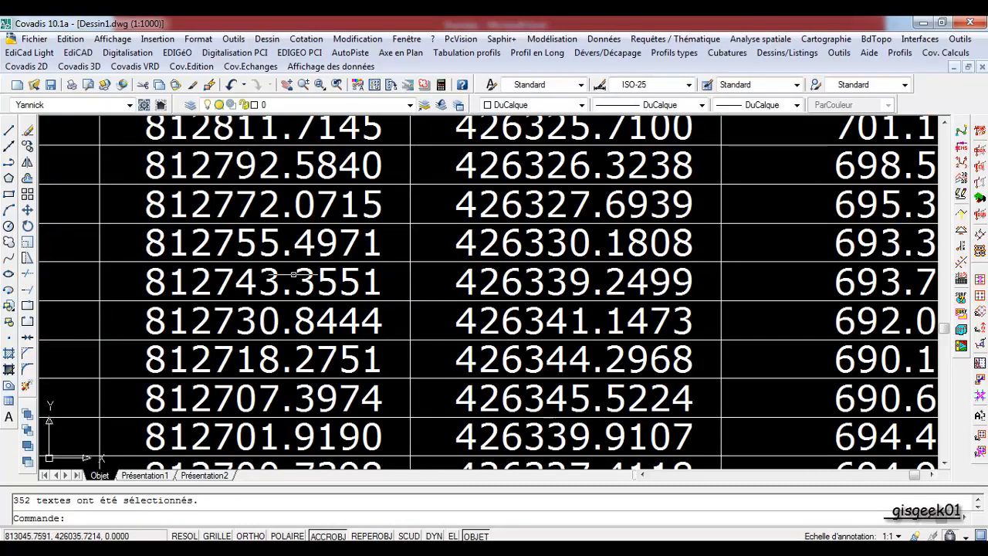
scroll(378, 281, down, 6)
scroll(382, 283, down, 2)
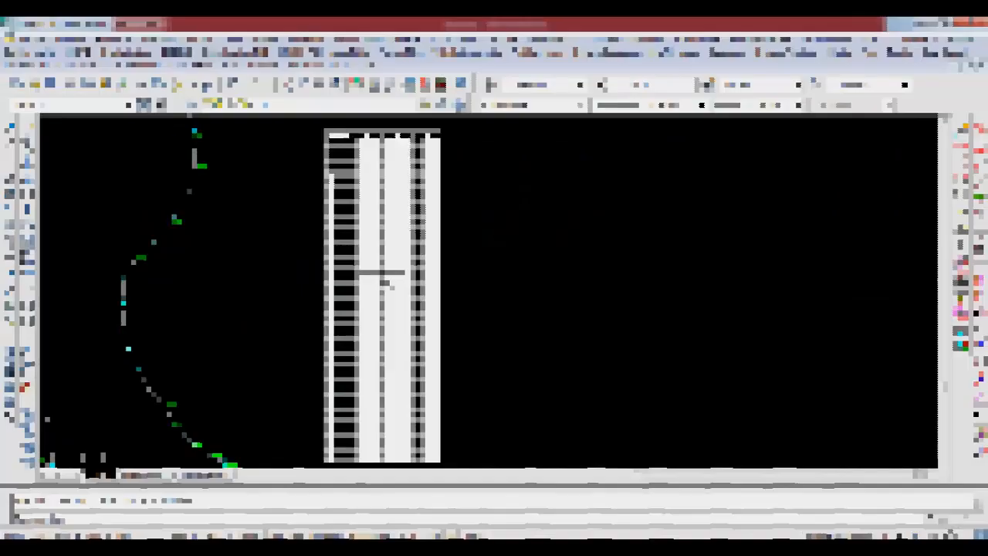